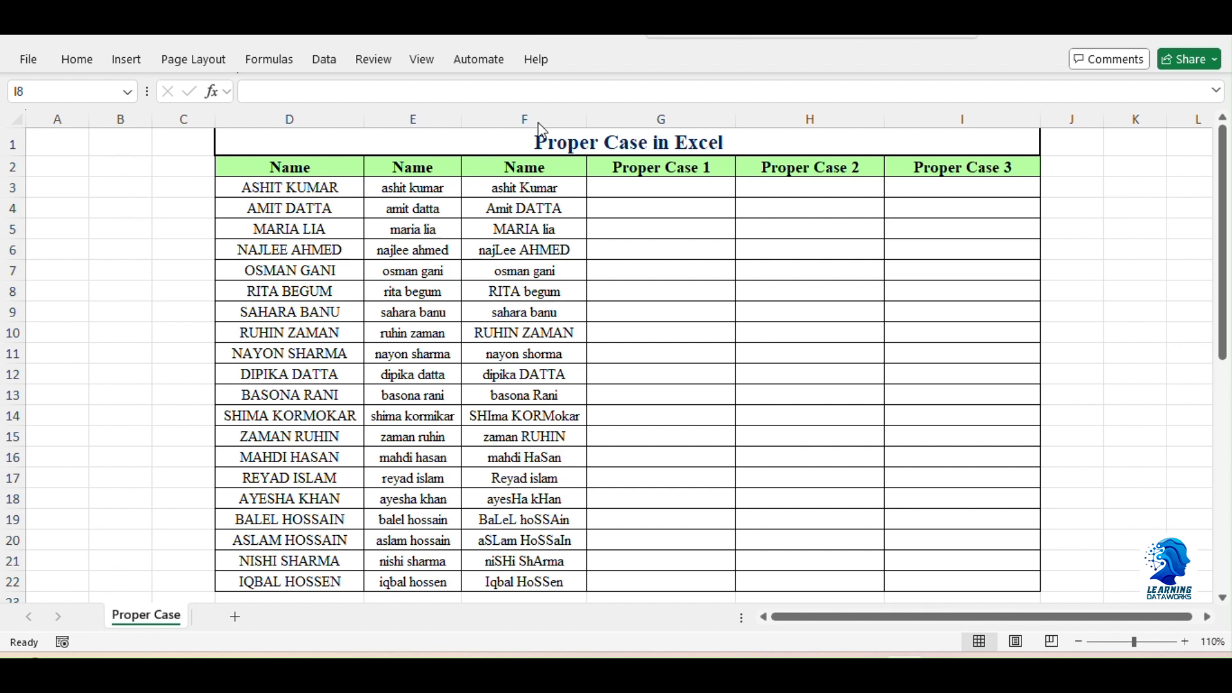
pyautogui.click(296, 120)
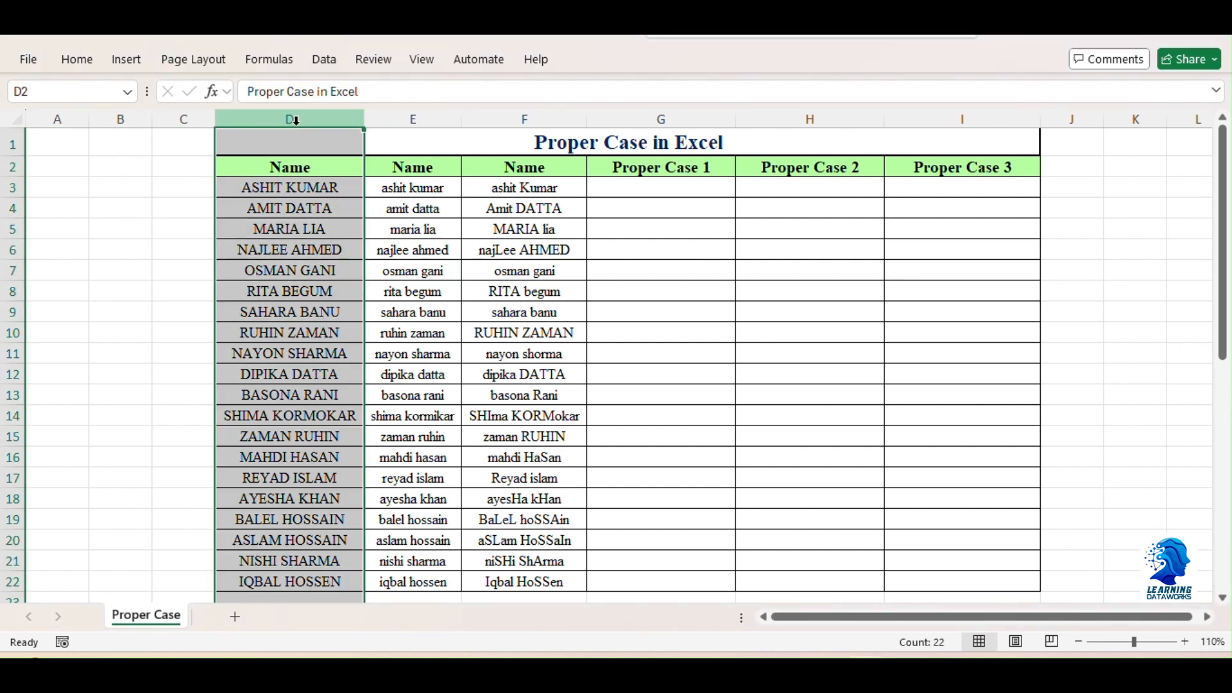
pyautogui.click(423, 116)
pyautogui.click(521, 119)
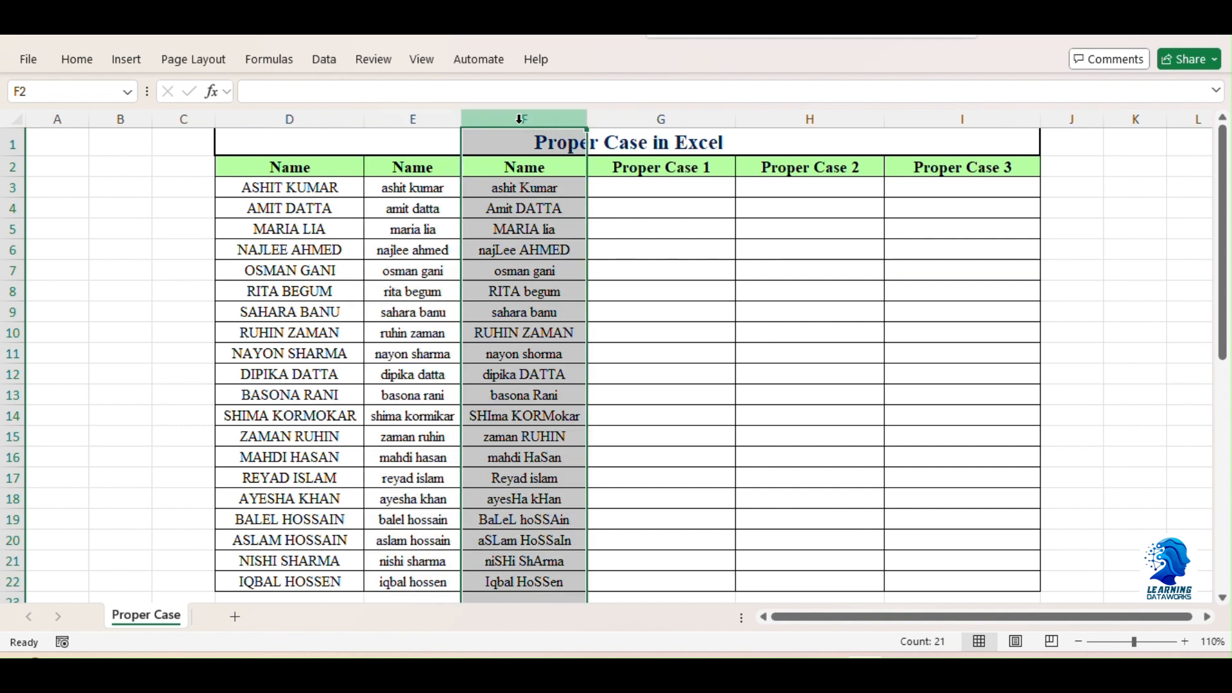
pyautogui.moveTo(319, 187); pyautogui.dragTo(537, 189)
pyautogui.click(491, 229)
# Step: Enter =PROPER(D3) in G3 under Proper Case 1 and fill the formula down to G22
pyautogui.click(619, 191)
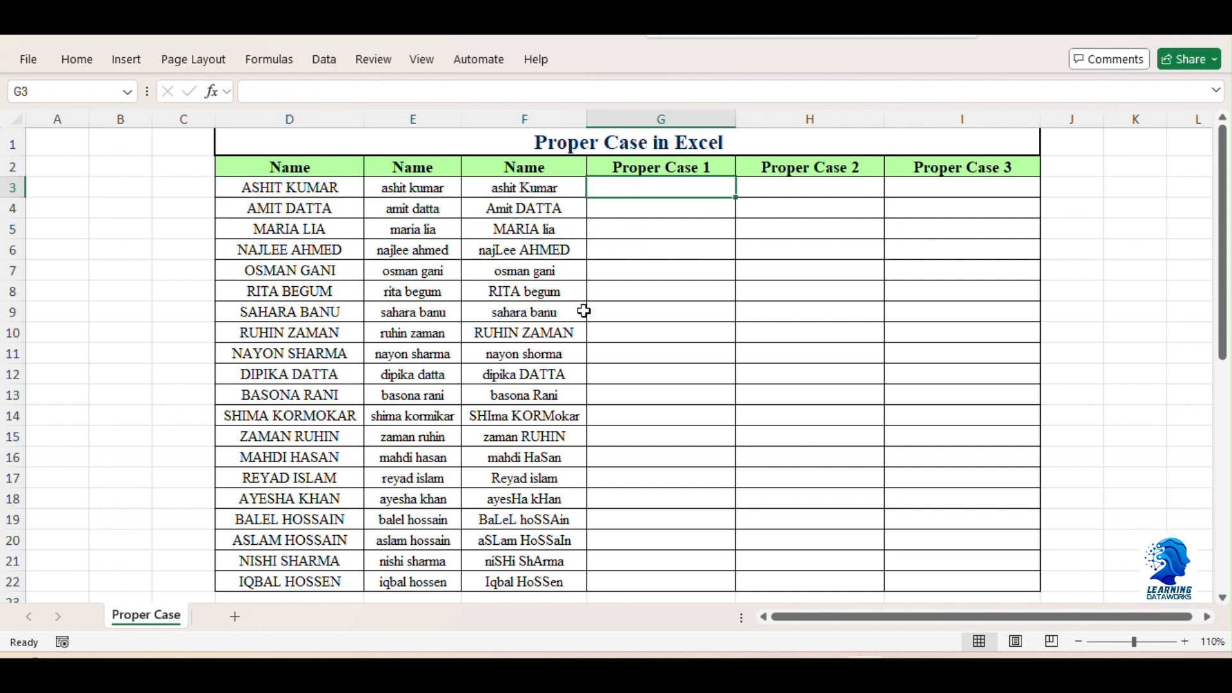
pyautogui.write('=')
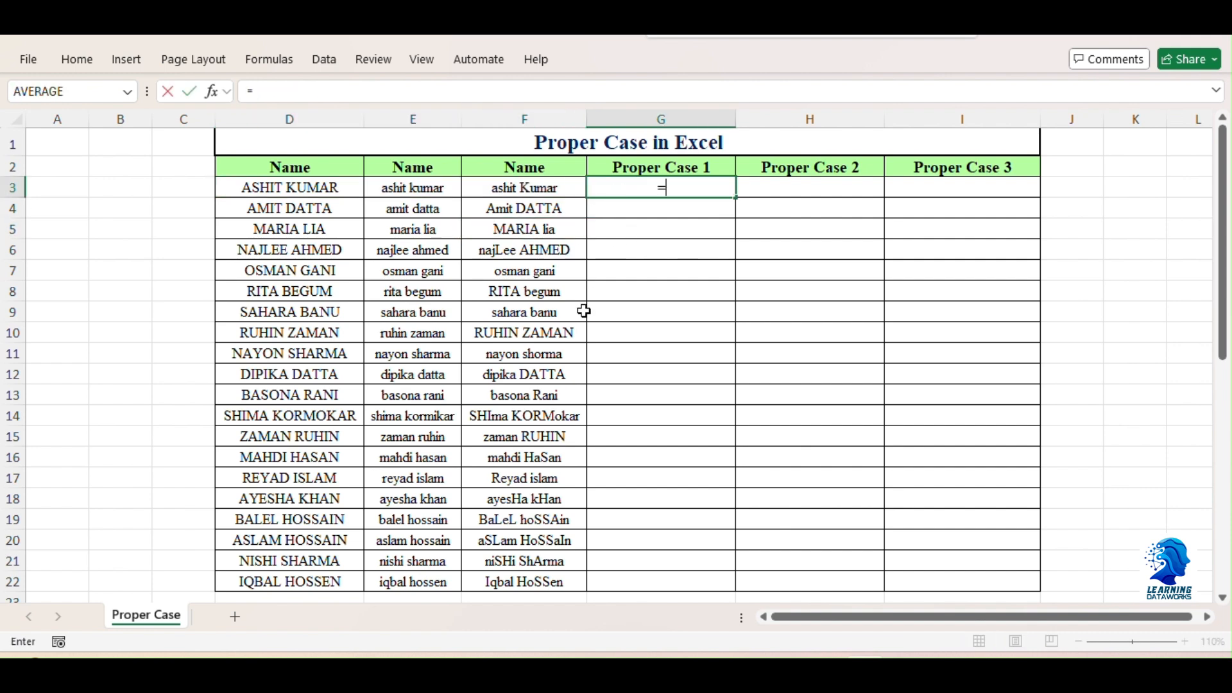
pyautogui.write('pro')
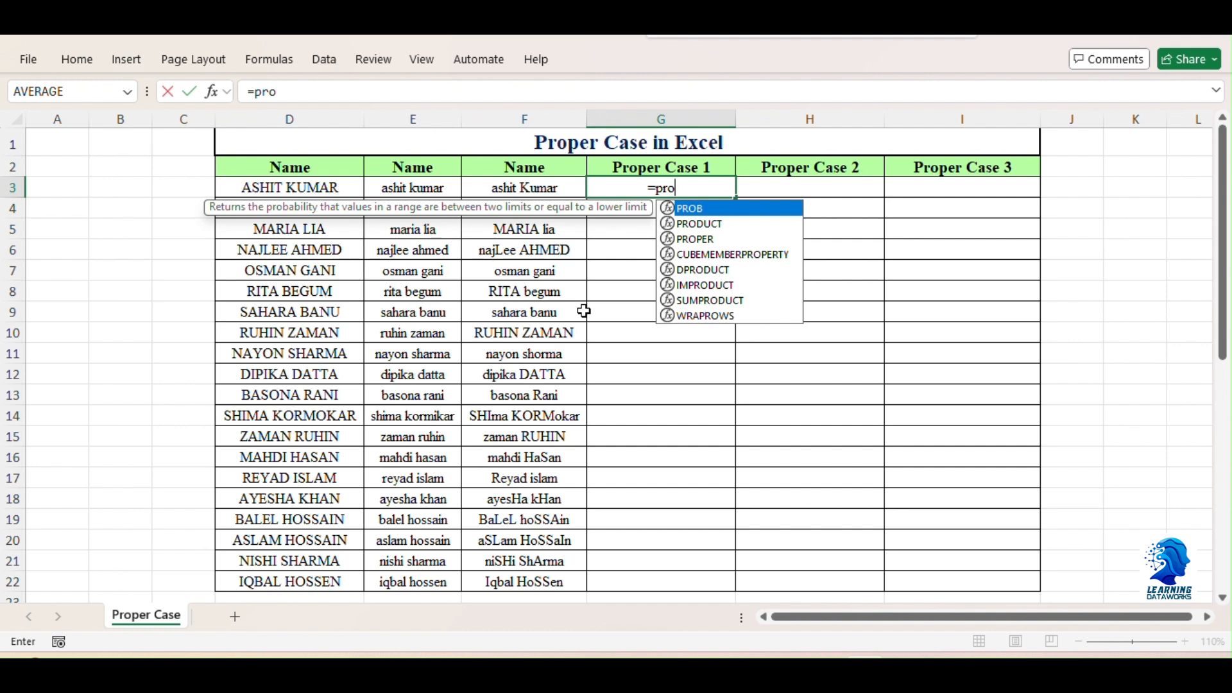
pyautogui.write('per')
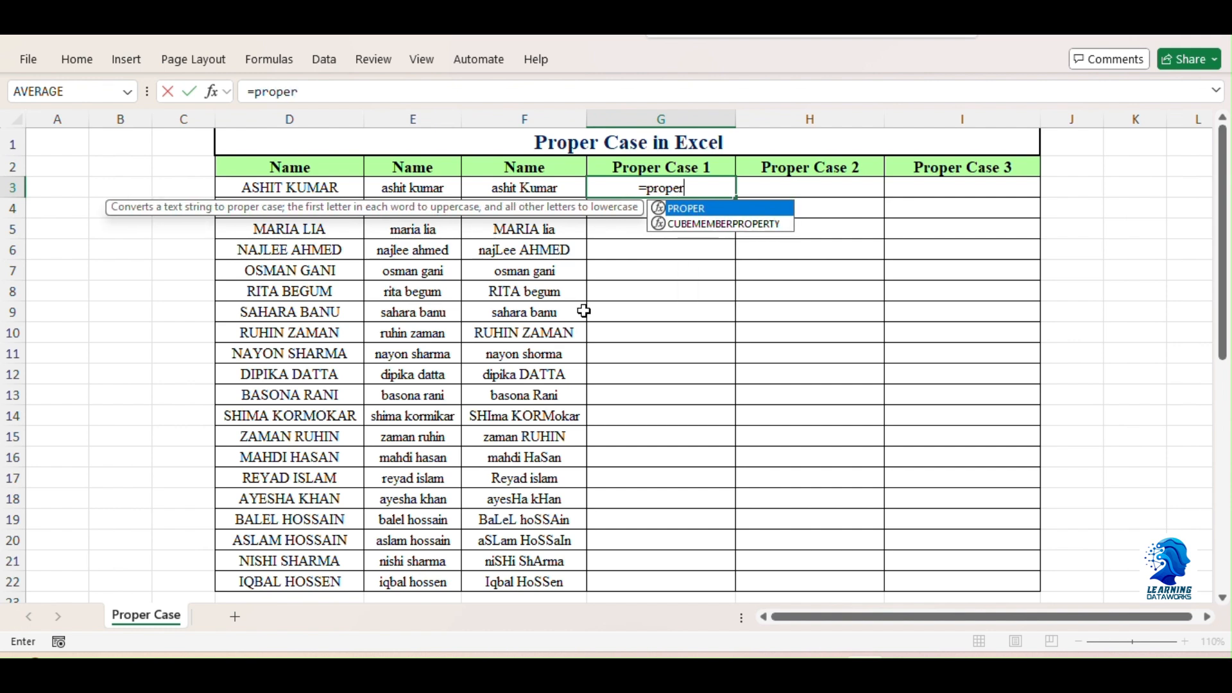
pyautogui.press('Tab')
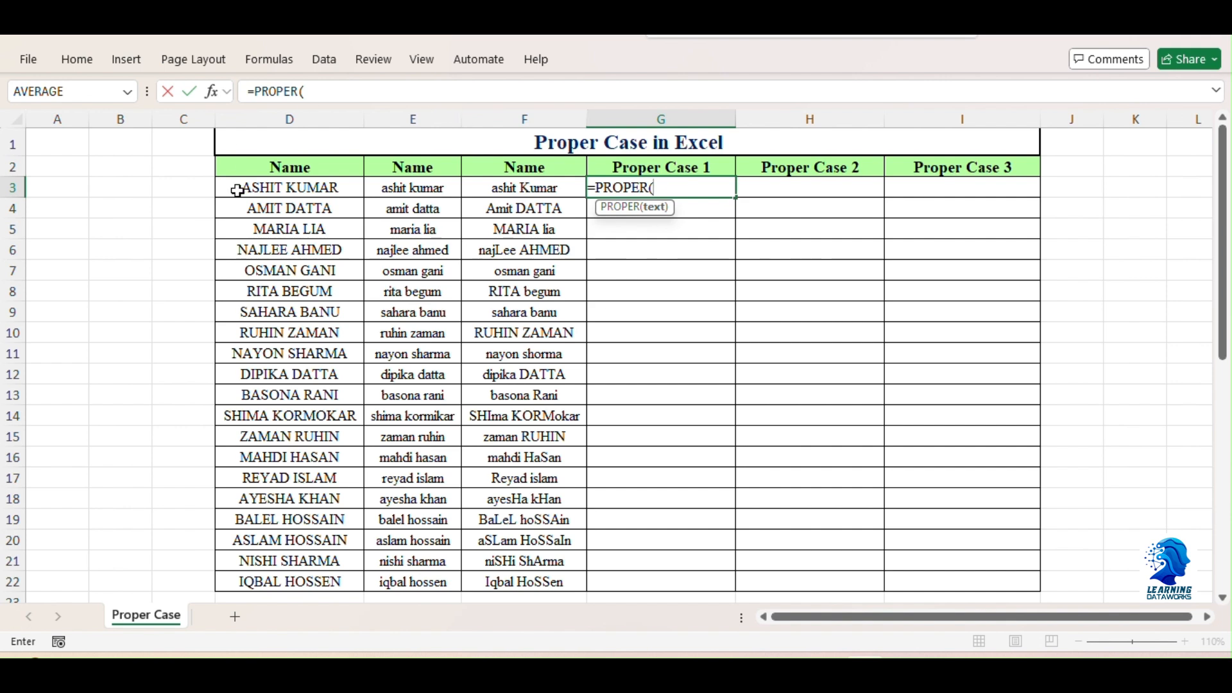
pyautogui.click(281, 188)
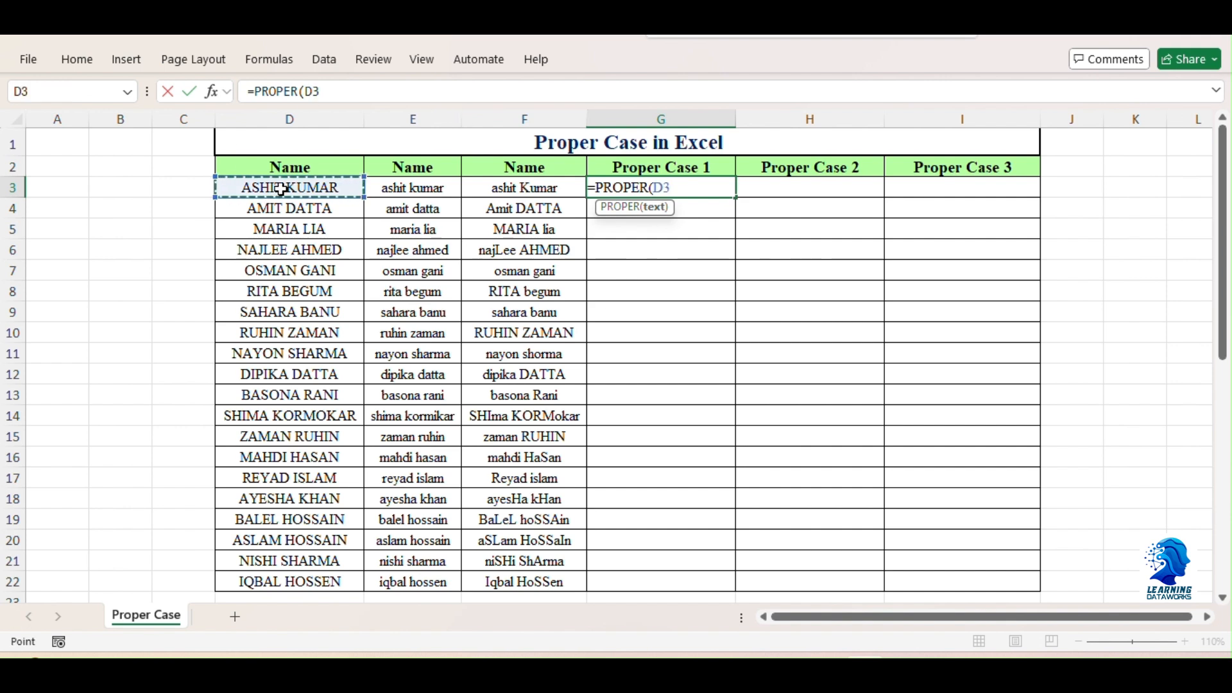
pyautogui.press('Return')
pyautogui.click(704, 193)
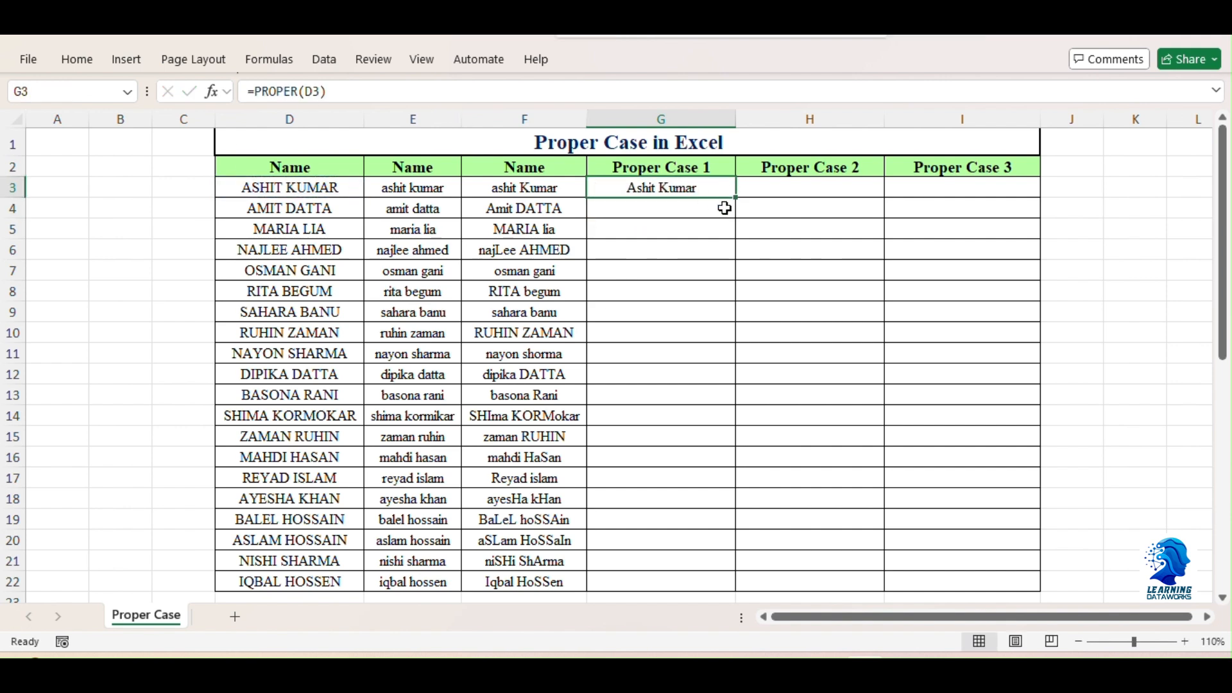
pyautogui.moveTo(735, 198); pyautogui.dragTo(701, 594)
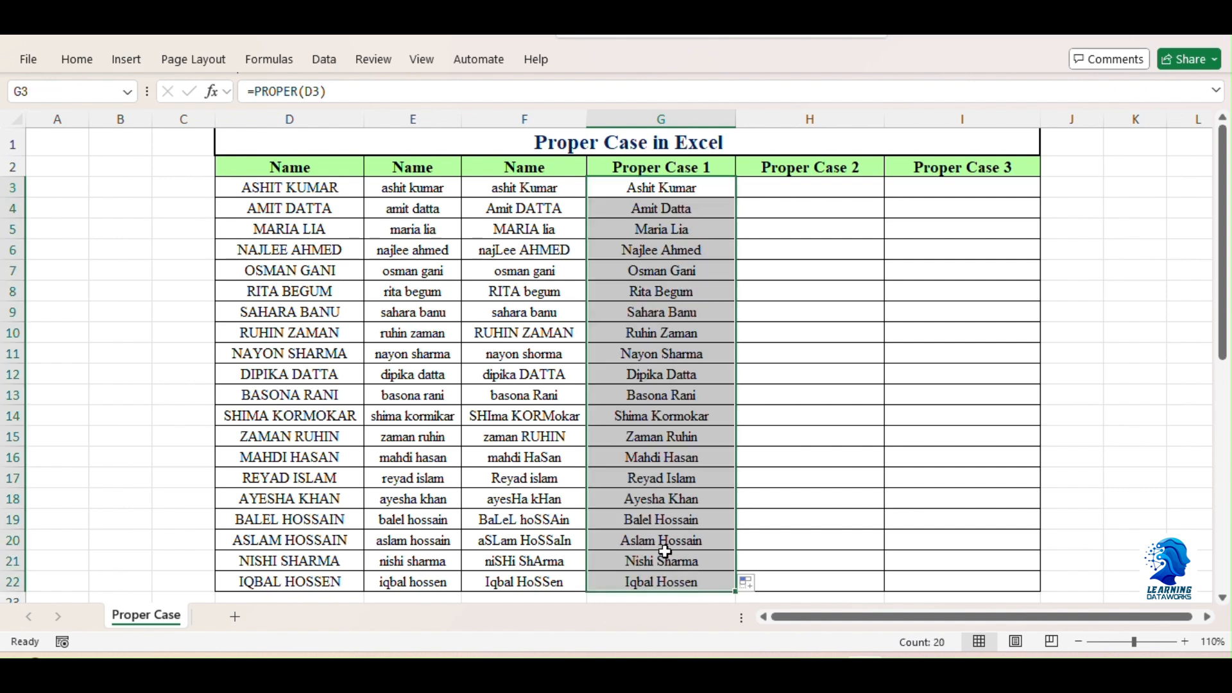
# Step: Enter =PROPER(E3:E22) in H3 to convert the whole lowercase name column under Proper Case 2 with one formula
pyautogui.click(810, 185)
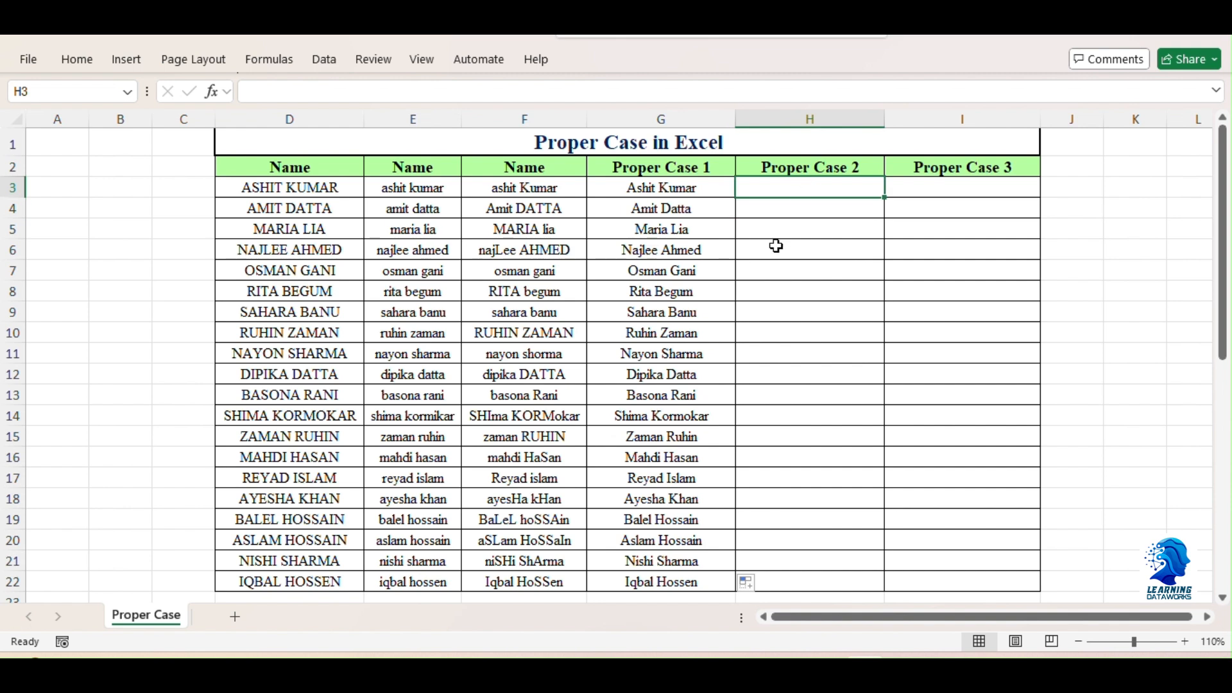
pyautogui.write('=p')
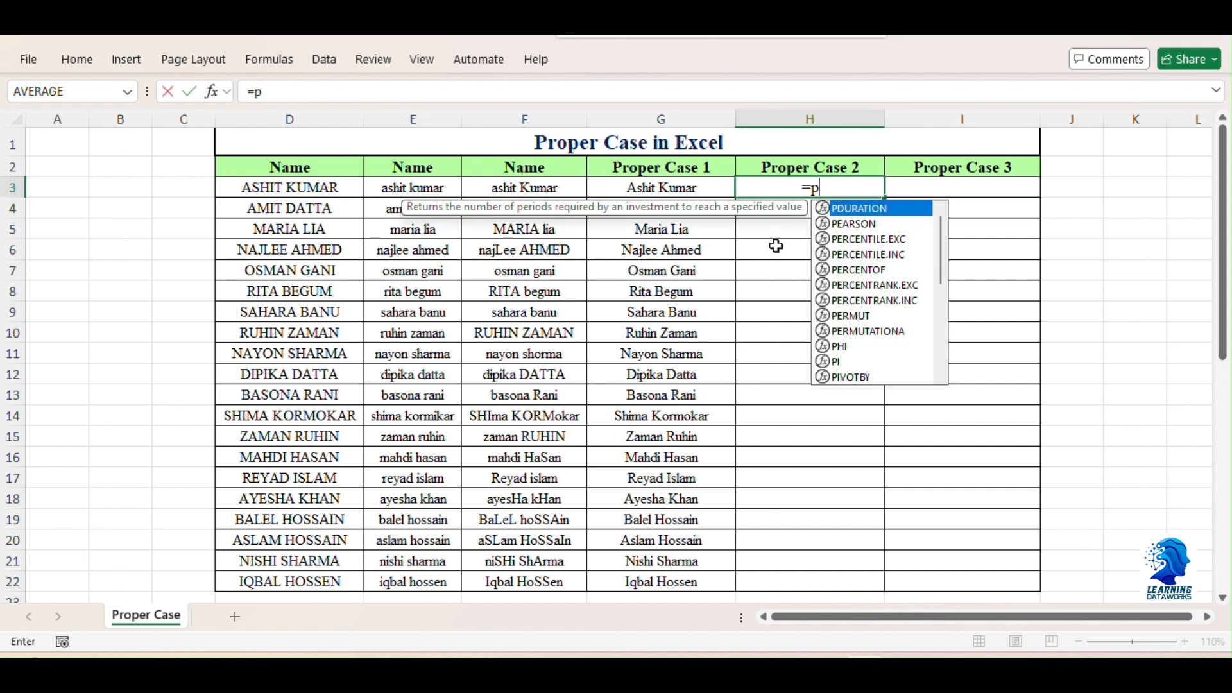
pyautogui.write('roper')
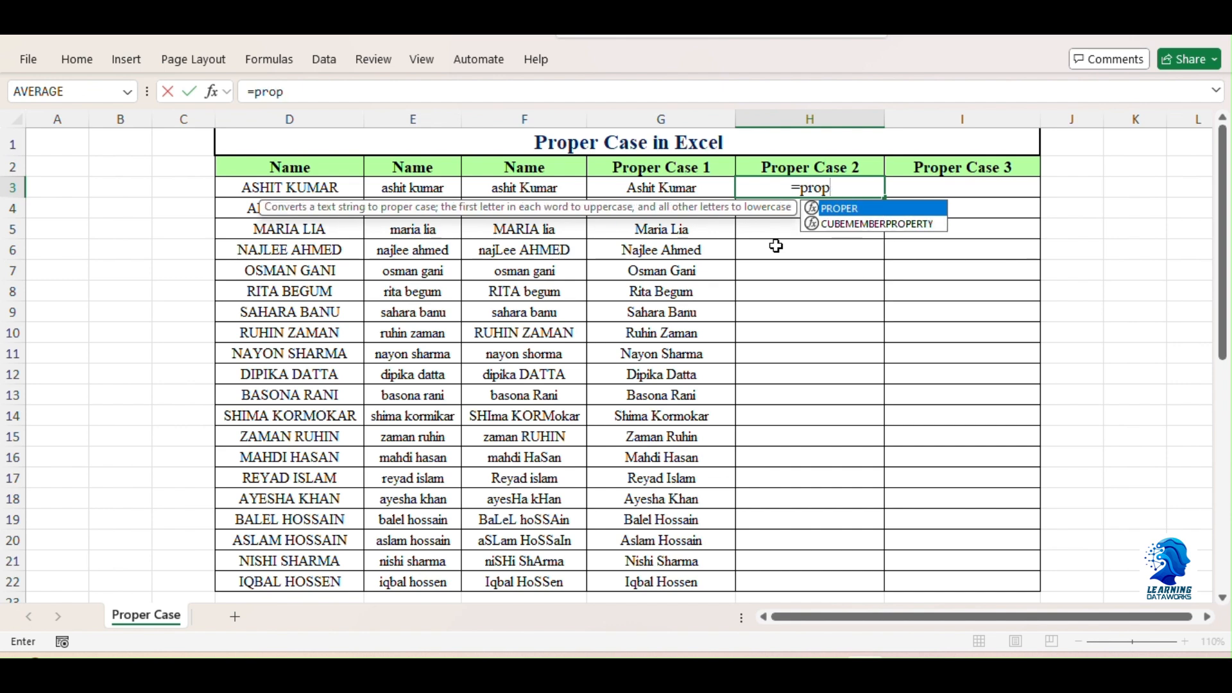
pyautogui.press('Tab')
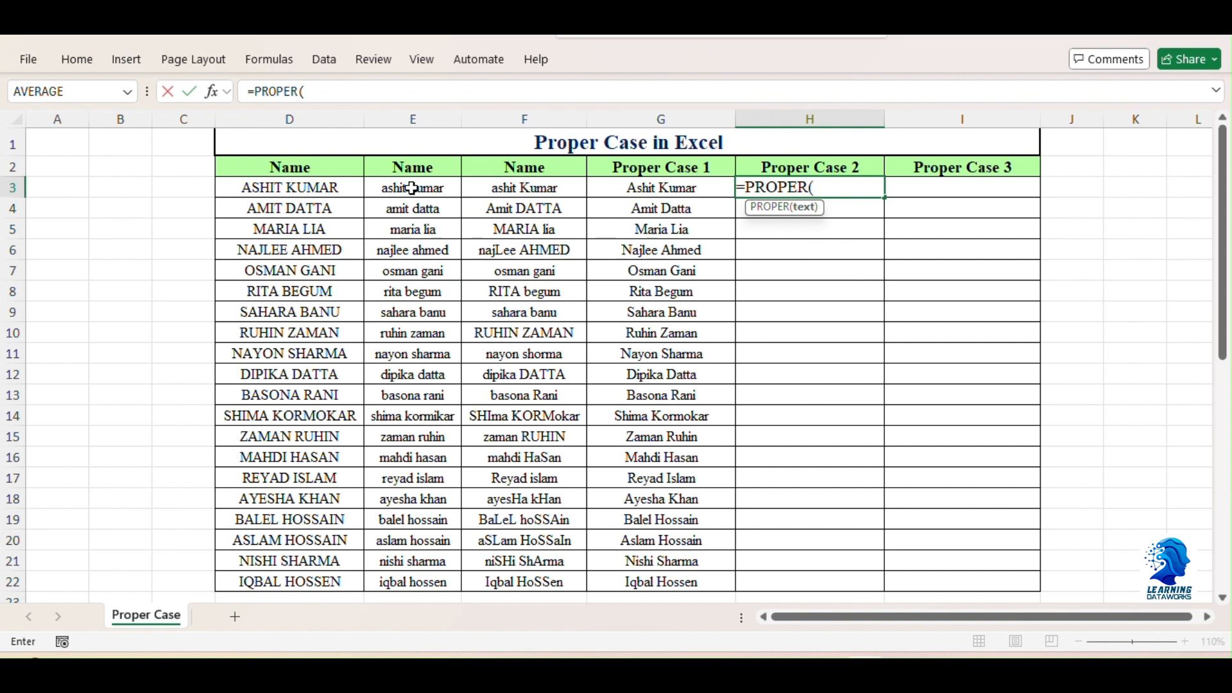
pyautogui.click(412, 188)
pyautogui.moveTo(412, 188); pyautogui.dragTo(427, 577)
pyautogui.press('Return')
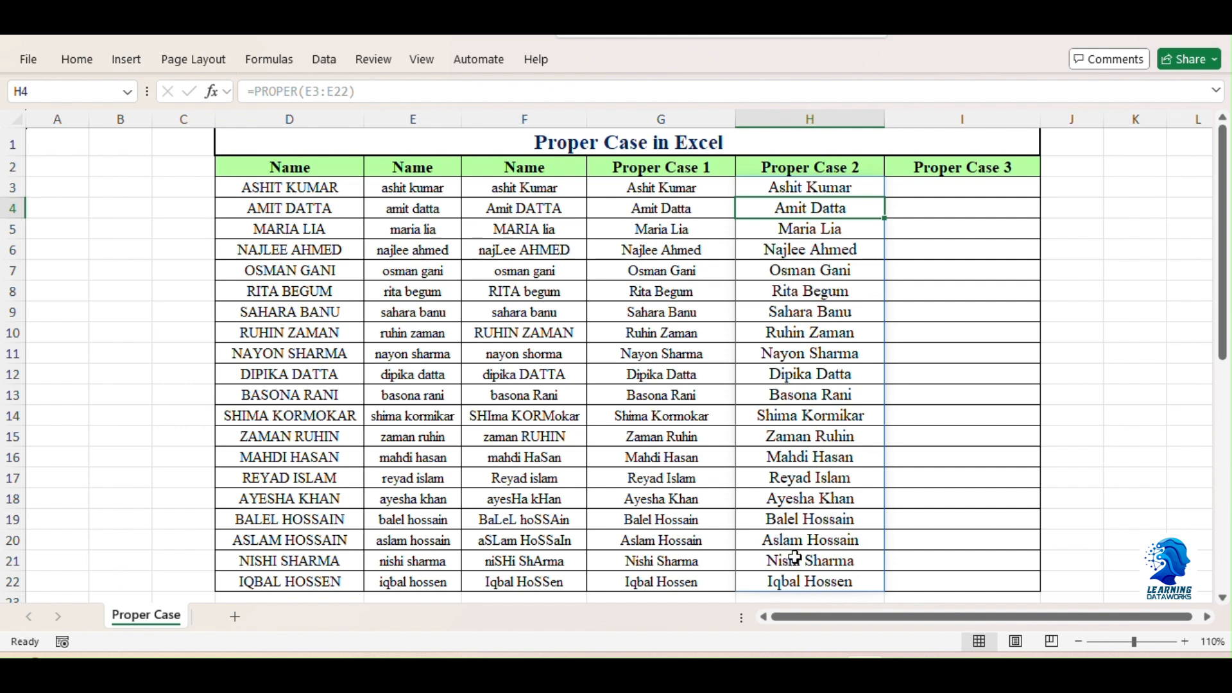
# Step: Enter =PROPER(F3) in I3 under Proper Case 3 and fill the formula down to I22
pyautogui.click(954, 187)
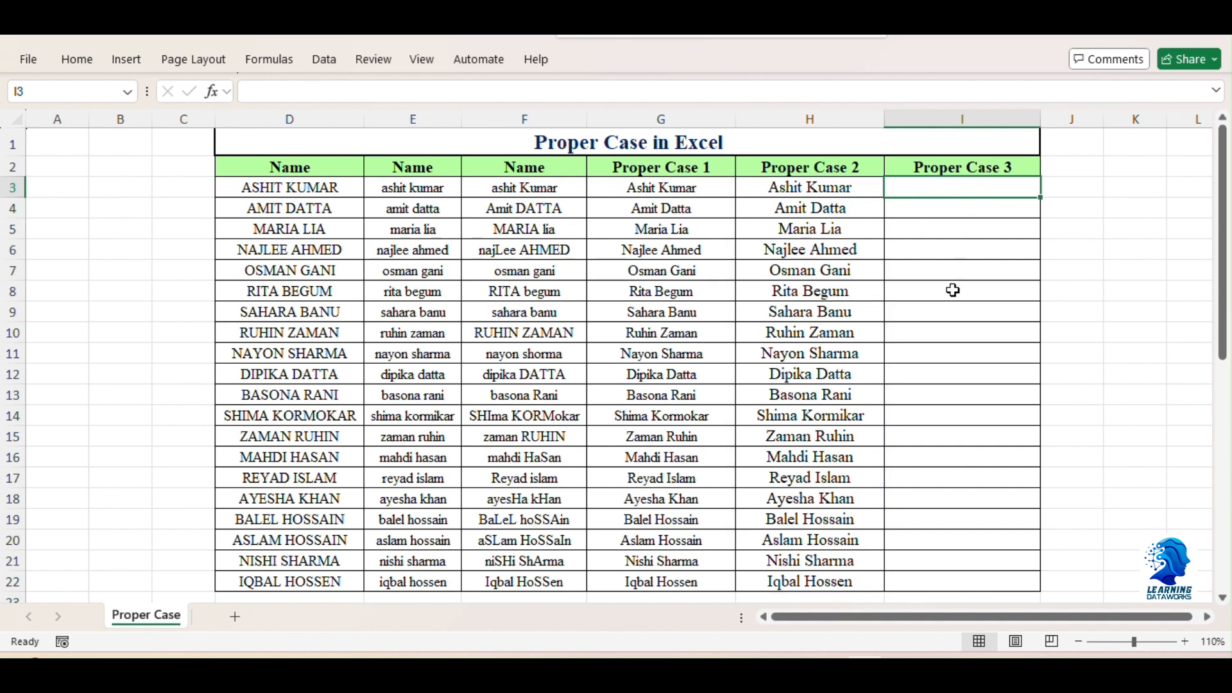
pyautogui.write('=')
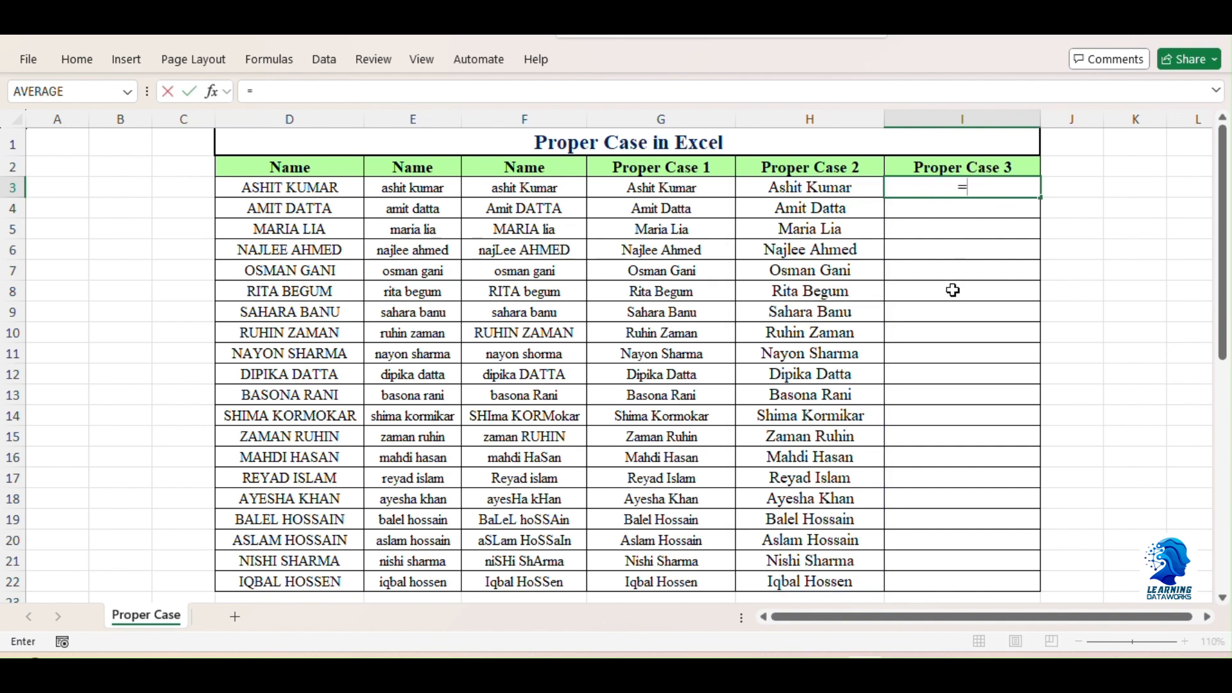
pyautogui.write('proper')
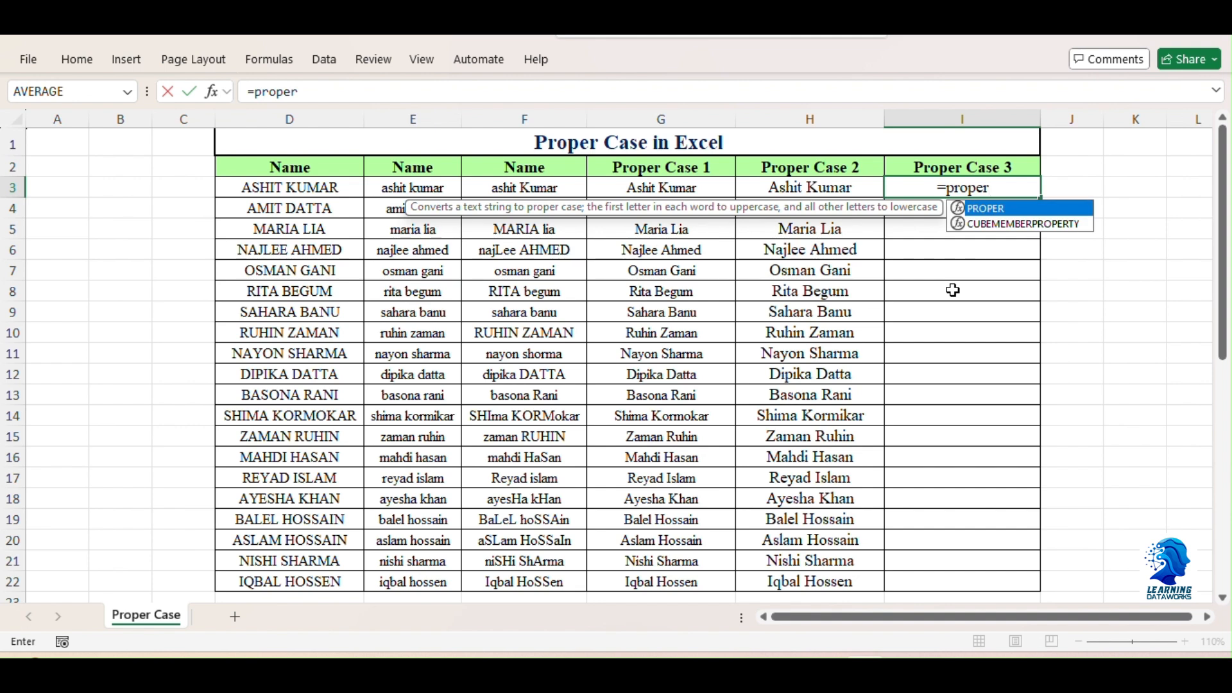
pyautogui.press('Tab')
pyautogui.click(527, 187)
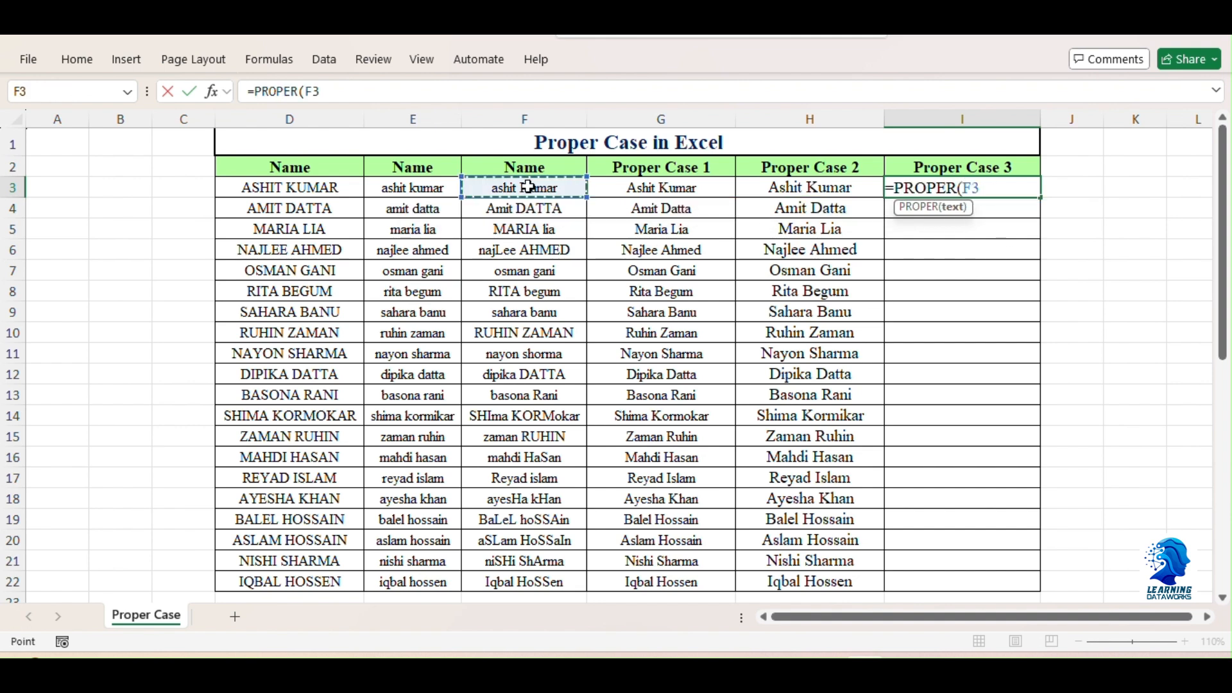
pyautogui.press('Return')
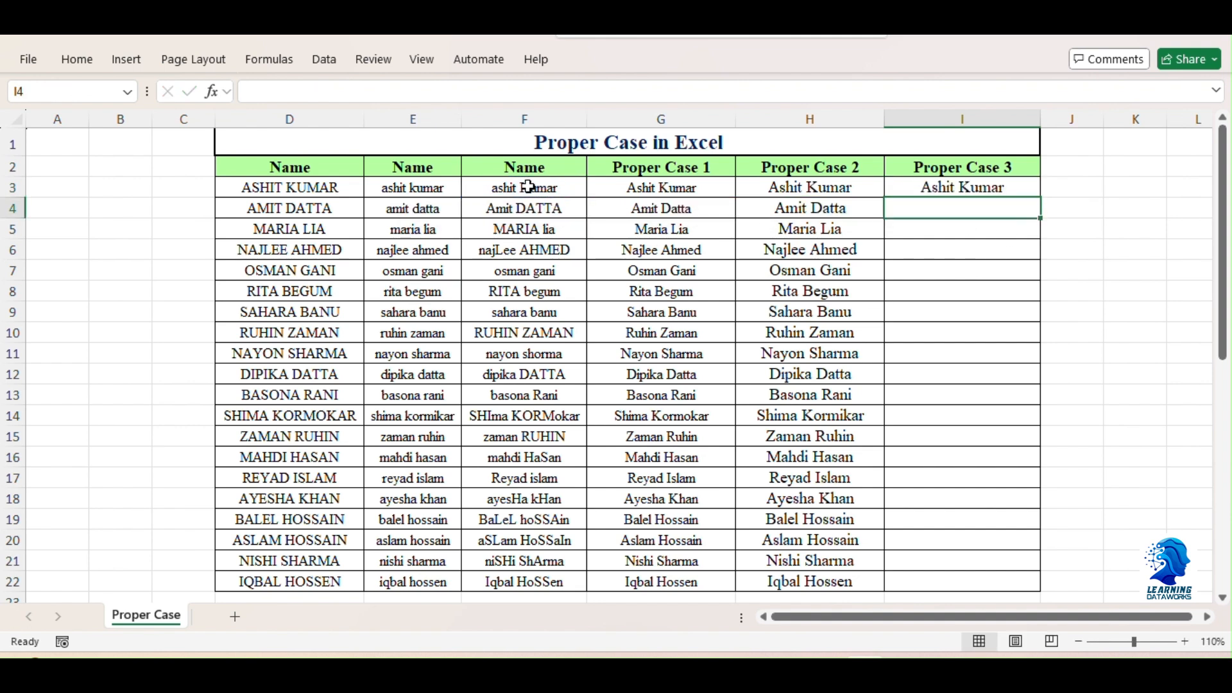
pyautogui.click(1014, 186)
pyautogui.moveTo(1040, 201); pyautogui.dragTo(1007, 583)
pyautogui.click(961, 356)
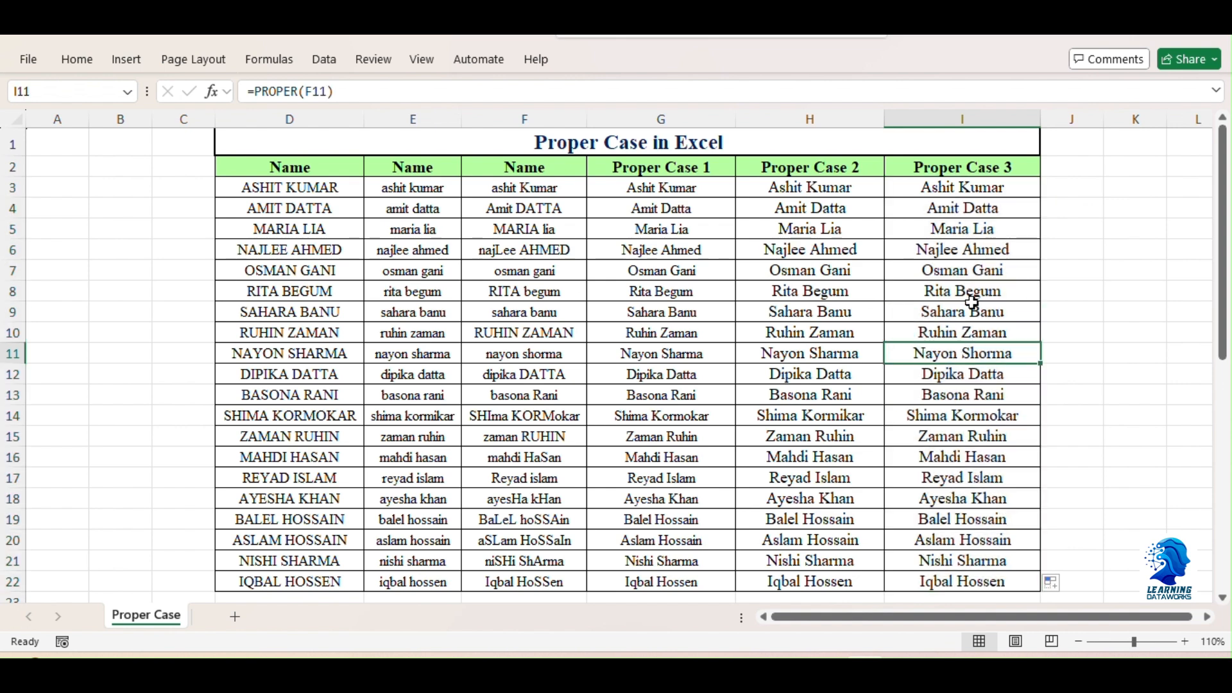
pyautogui.moveTo(648, 188); pyautogui.dragTo(916, 583)
pyautogui.click(838, 455)
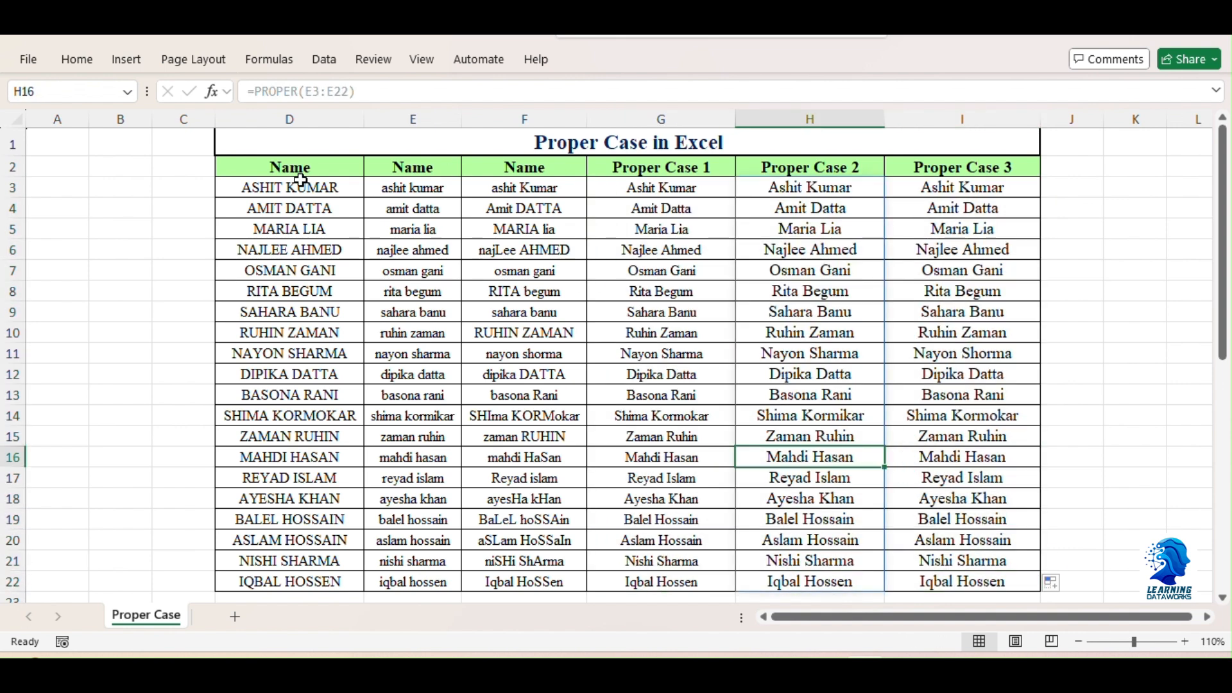
# Step: Replace the name in D3 with a different lowercase first name, compare it with G3, and undo the replacement
pyautogui.click(307, 189)
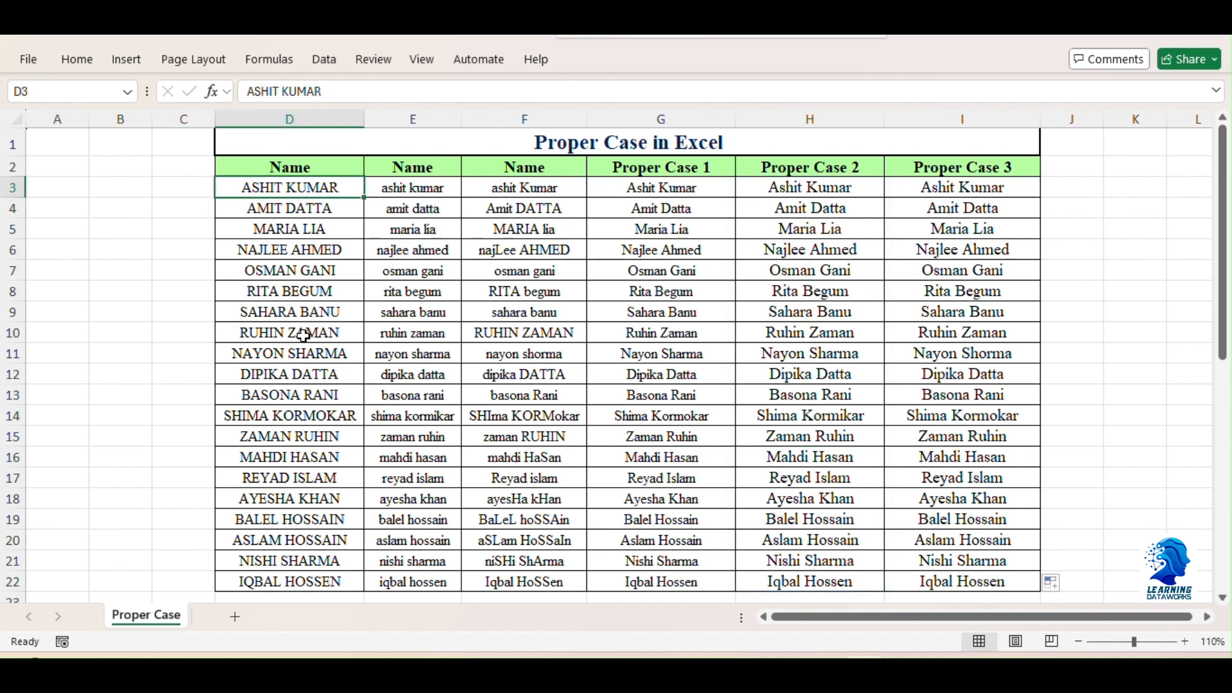
pyautogui.write('rahul')
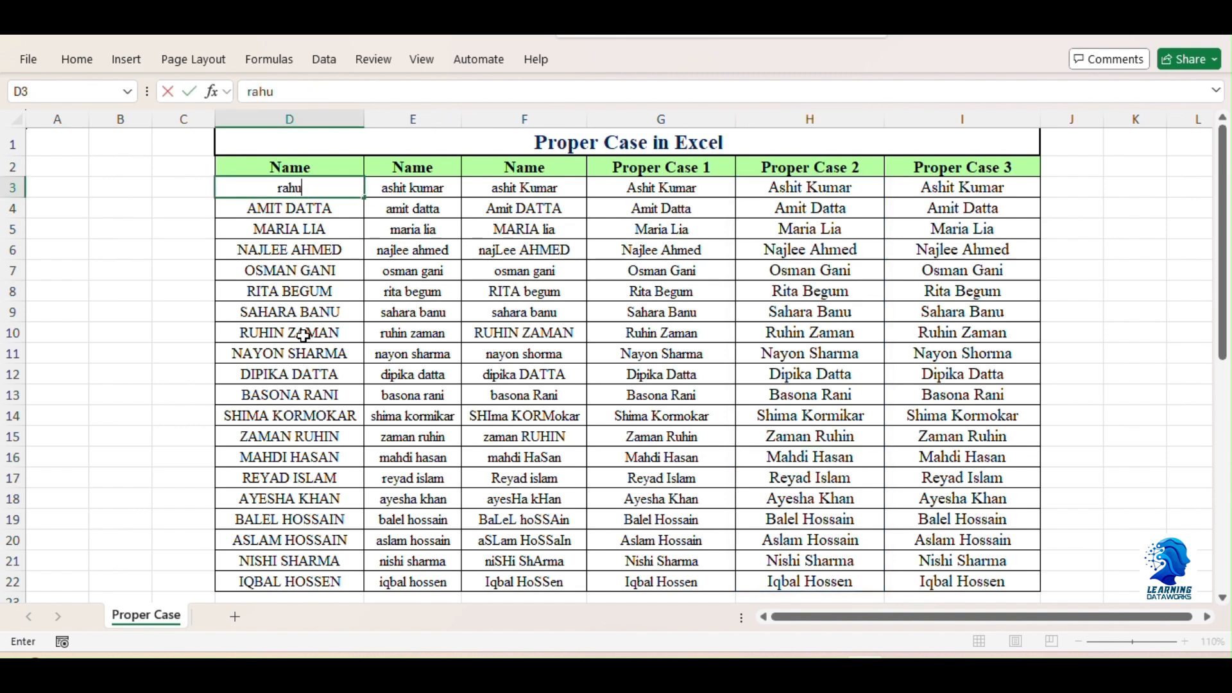
pyautogui.press('Return')
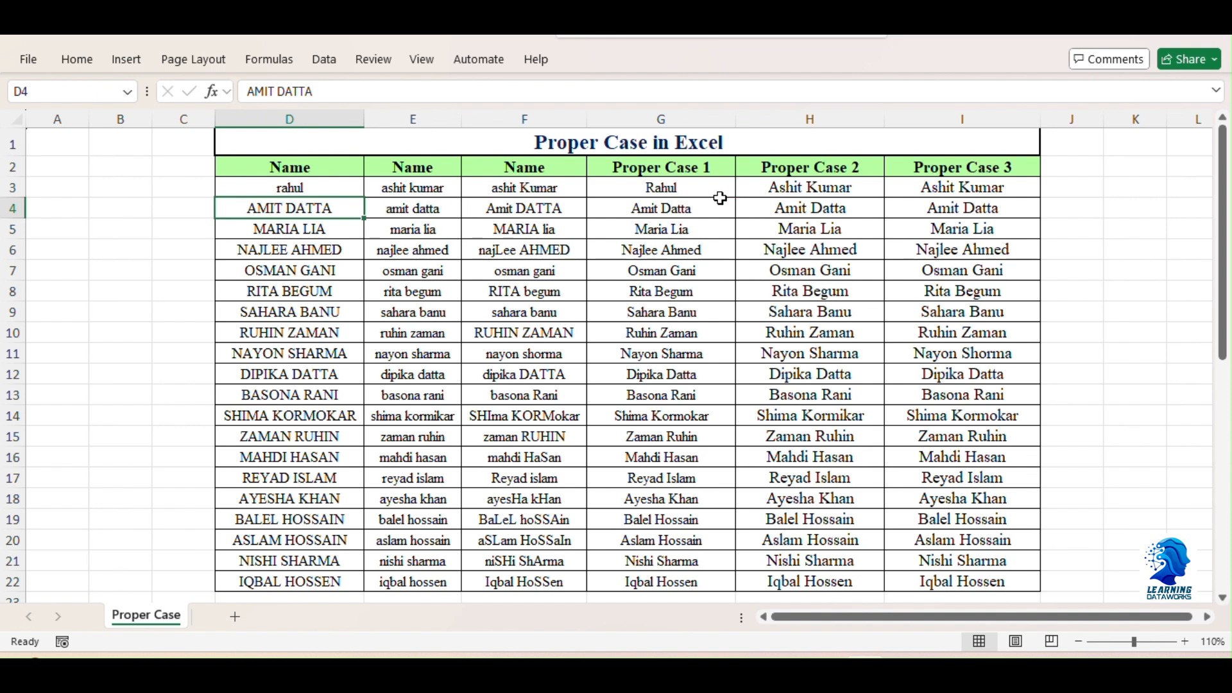
pyautogui.click(688, 191)
pyautogui.click(305, 188)
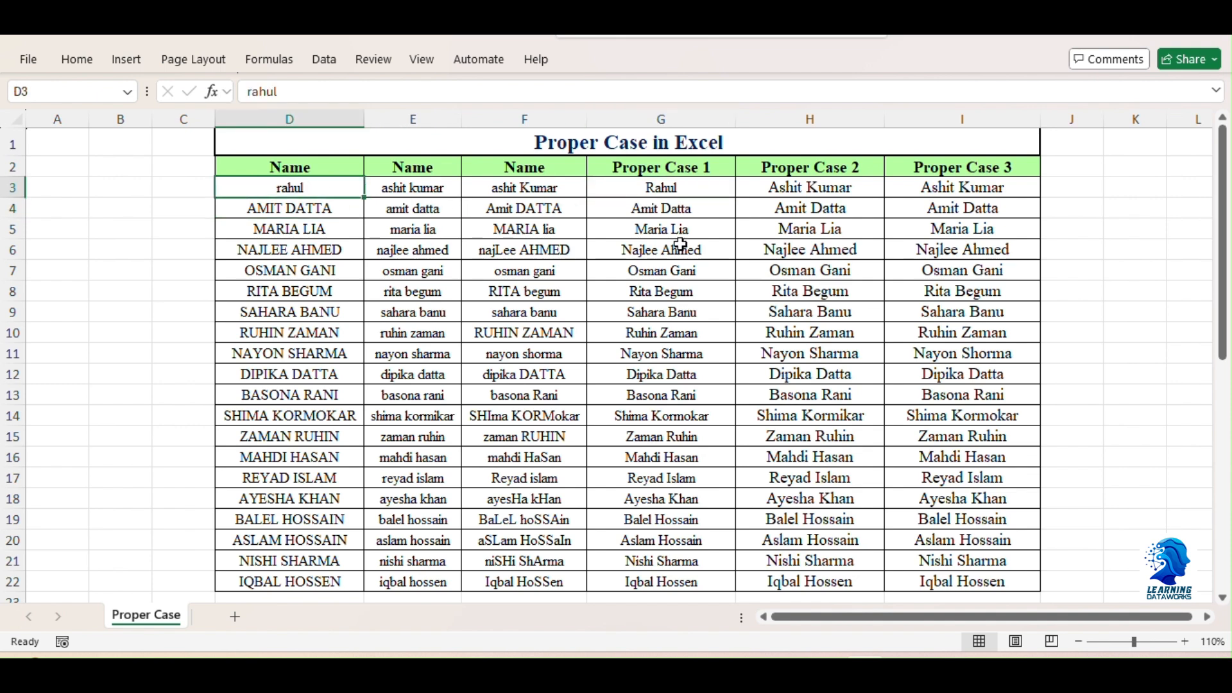
pyautogui.keyDown('ctrl'); pyautogui.click(677, 189); pyautogui.keyUp('ctrl')
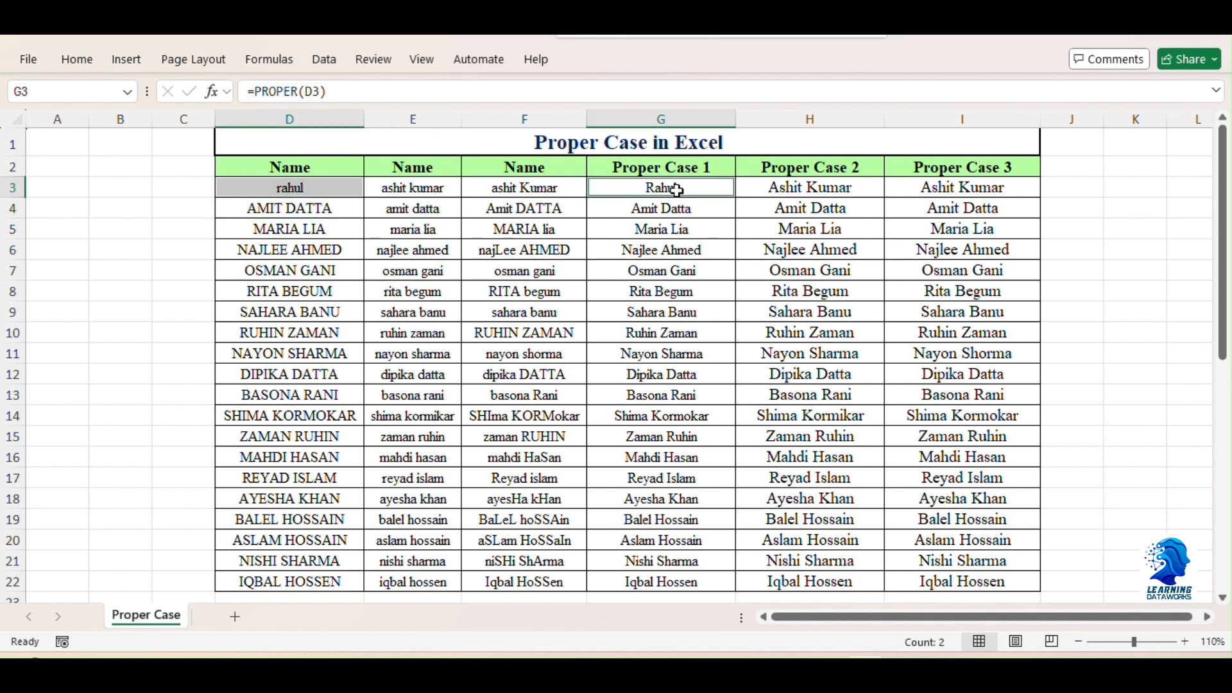
pyautogui.click(628, 261)
pyautogui.hotkey('ctrl', 'z')
# Step: Clear the contents of G3:I22 in the three Proper Case columns
pyautogui.click(655, 183)
pyautogui.moveTo(655, 183); pyautogui.dragTo(999, 589)
pyautogui.press('Delete')
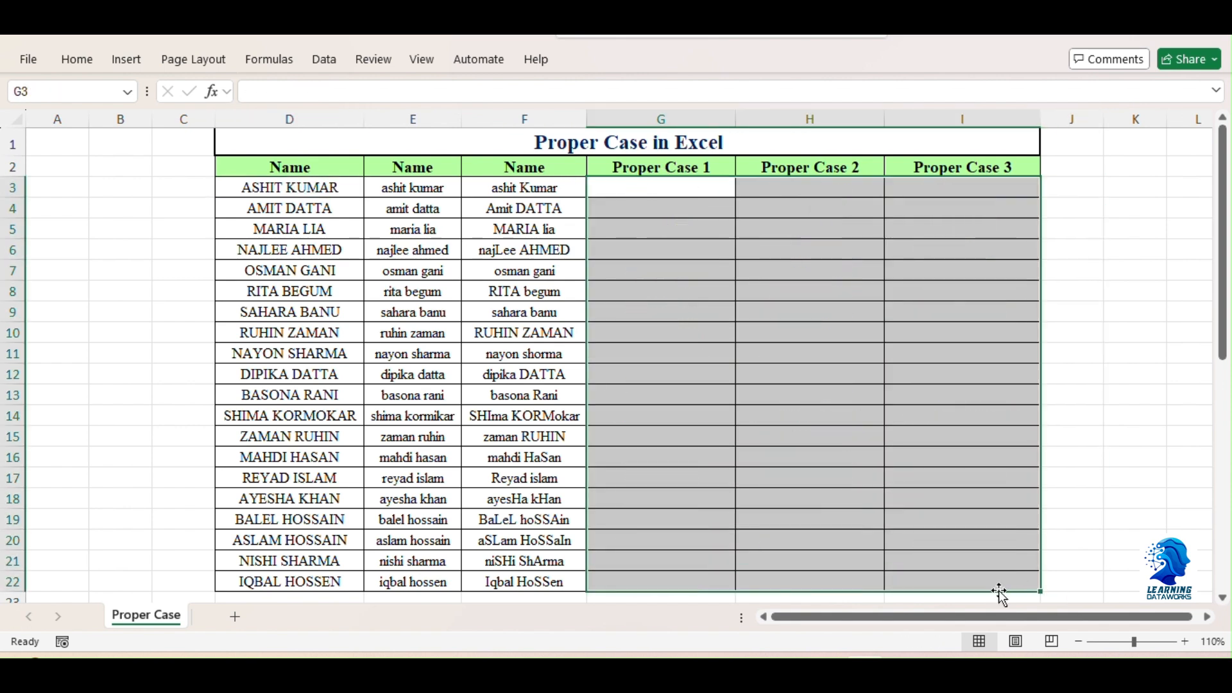
pyautogui.click(916, 425)
# Step: Enter =PROPER(D3:F3) in G3 to convert the first row's three names across the Proper Case columns with one formula
pyautogui.click(681, 187)
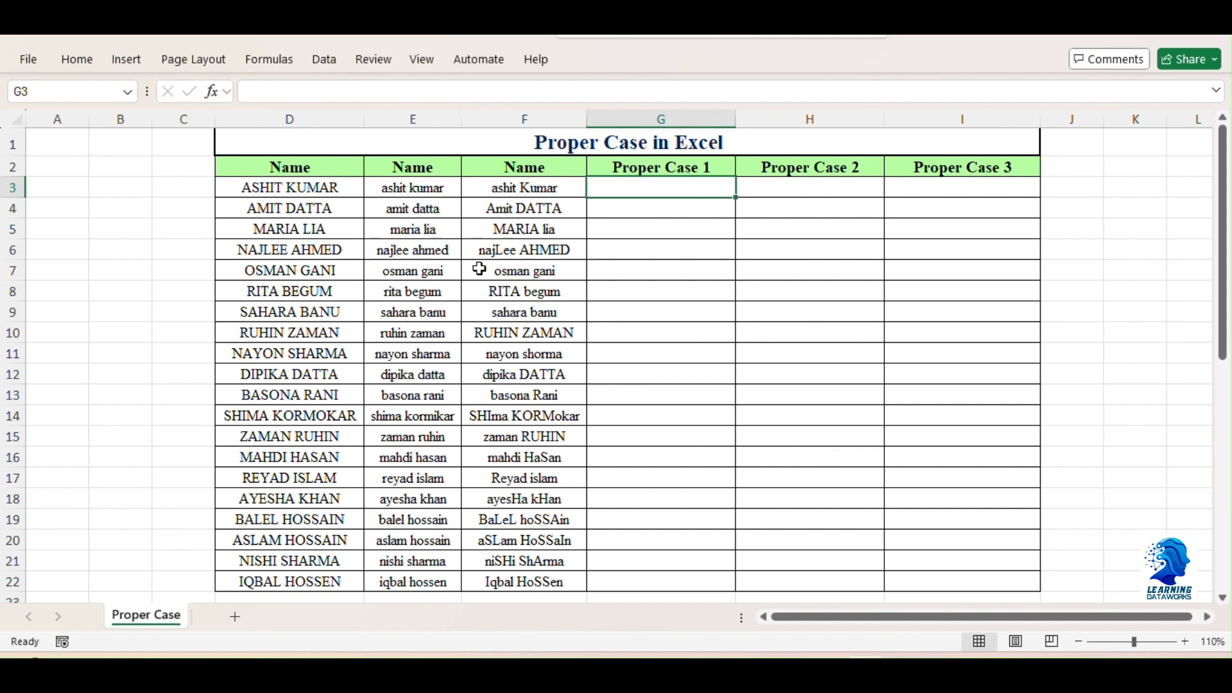
pyautogui.write('=')
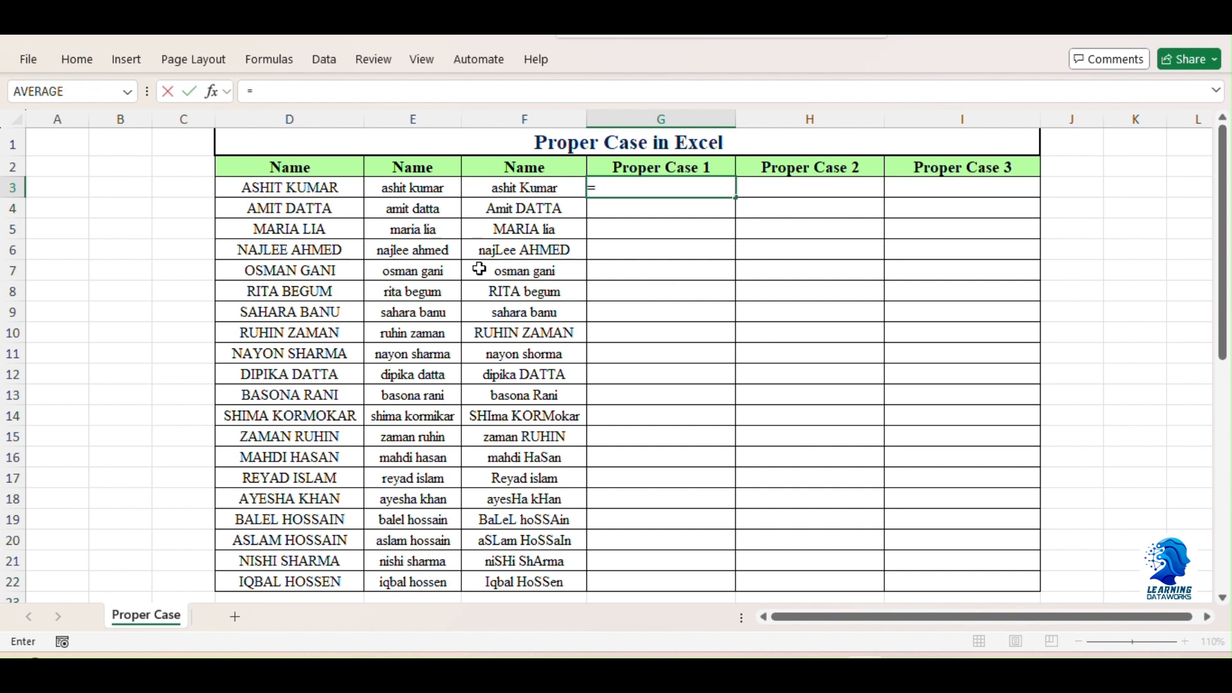
pyautogui.write('p')
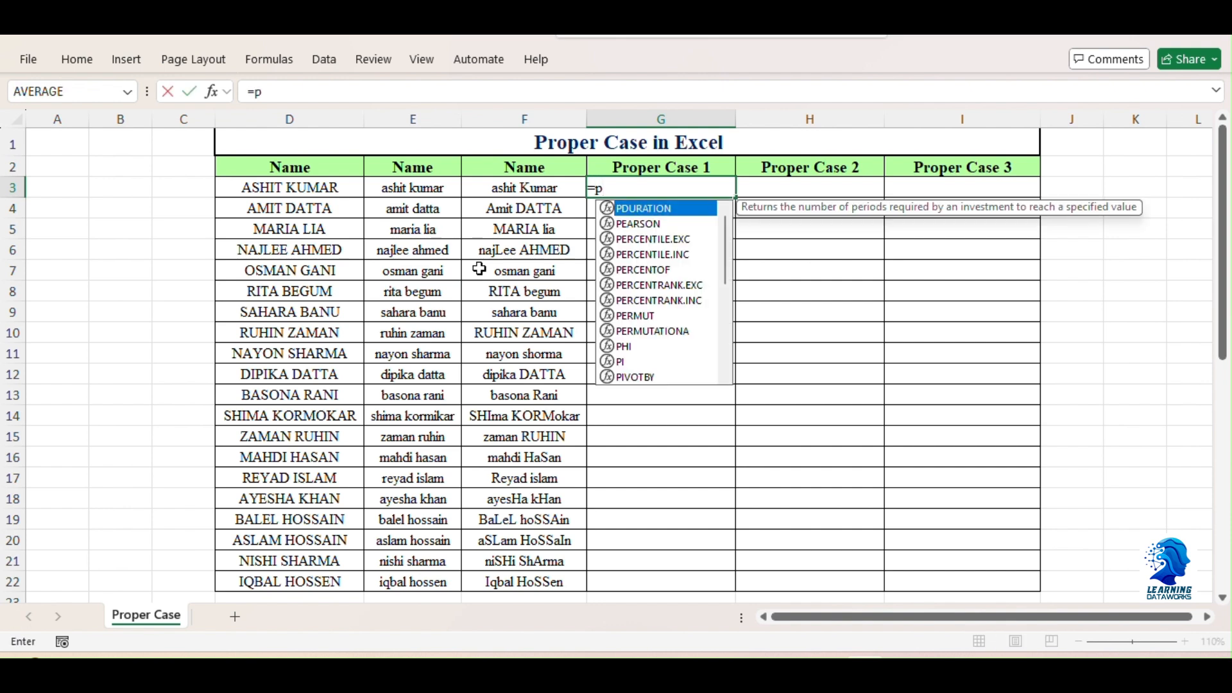
pyautogui.write('roper')
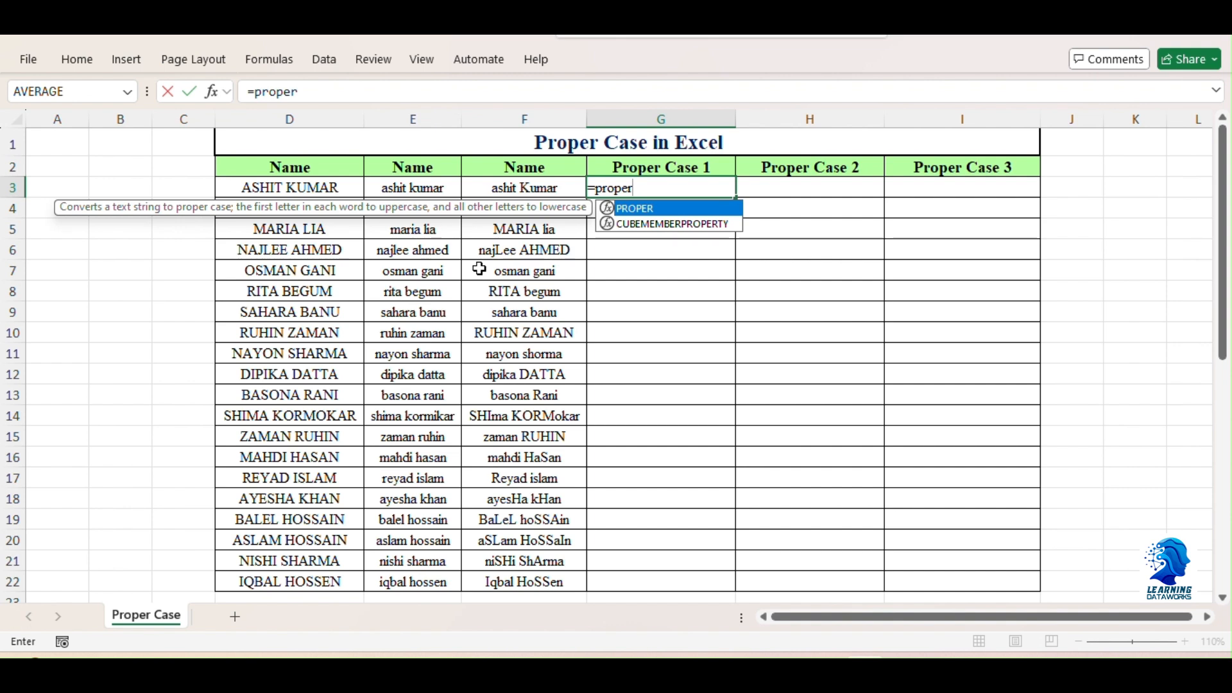
pyautogui.press('Tab')
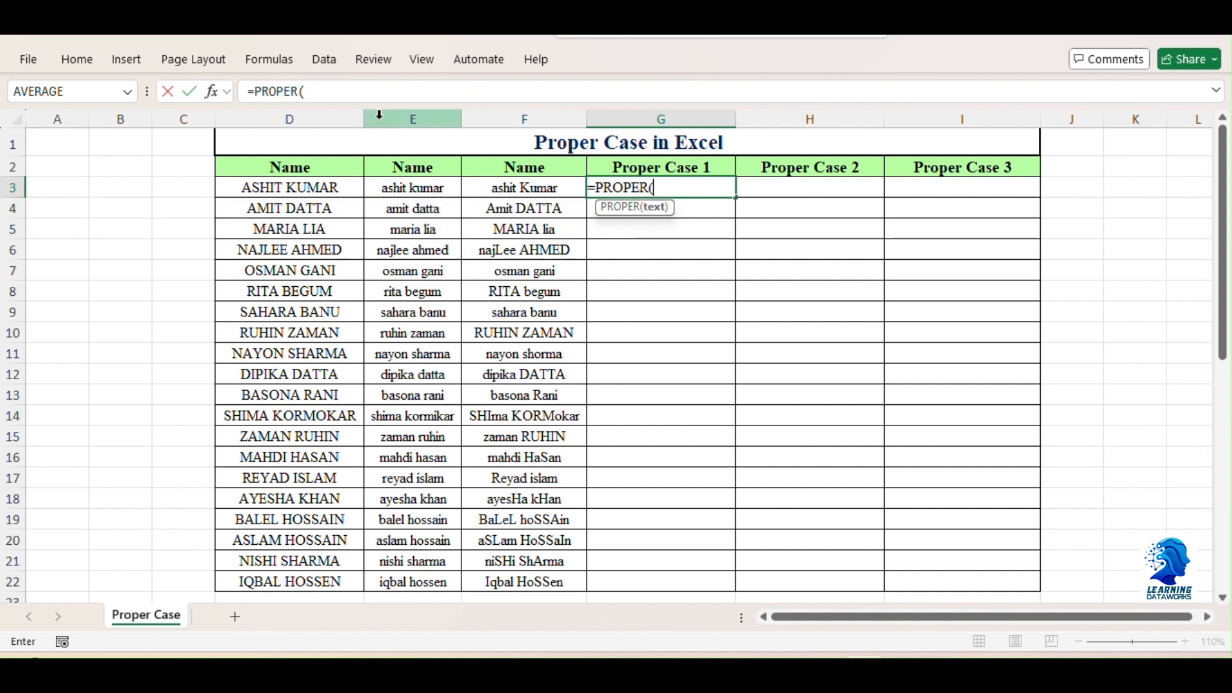
pyautogui.click(284, 185)
pyautogui.moveTo(284, 185); pyautogui.dragTo(469, 190)
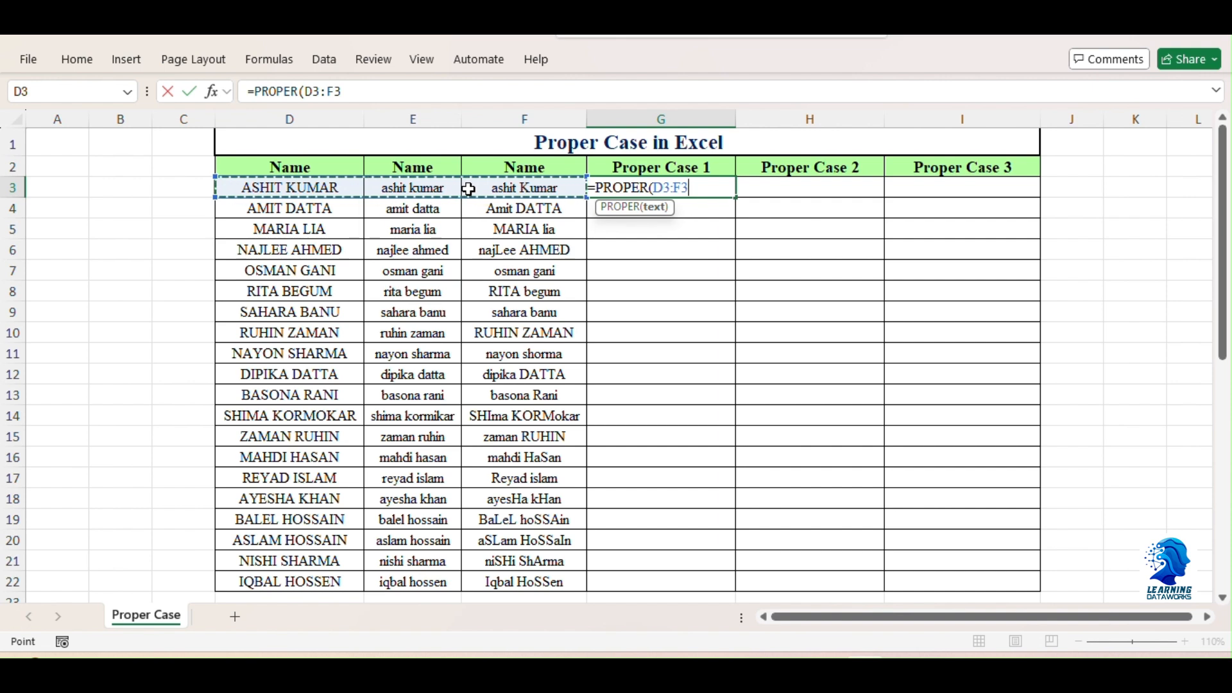
pyautogui.press('Return')
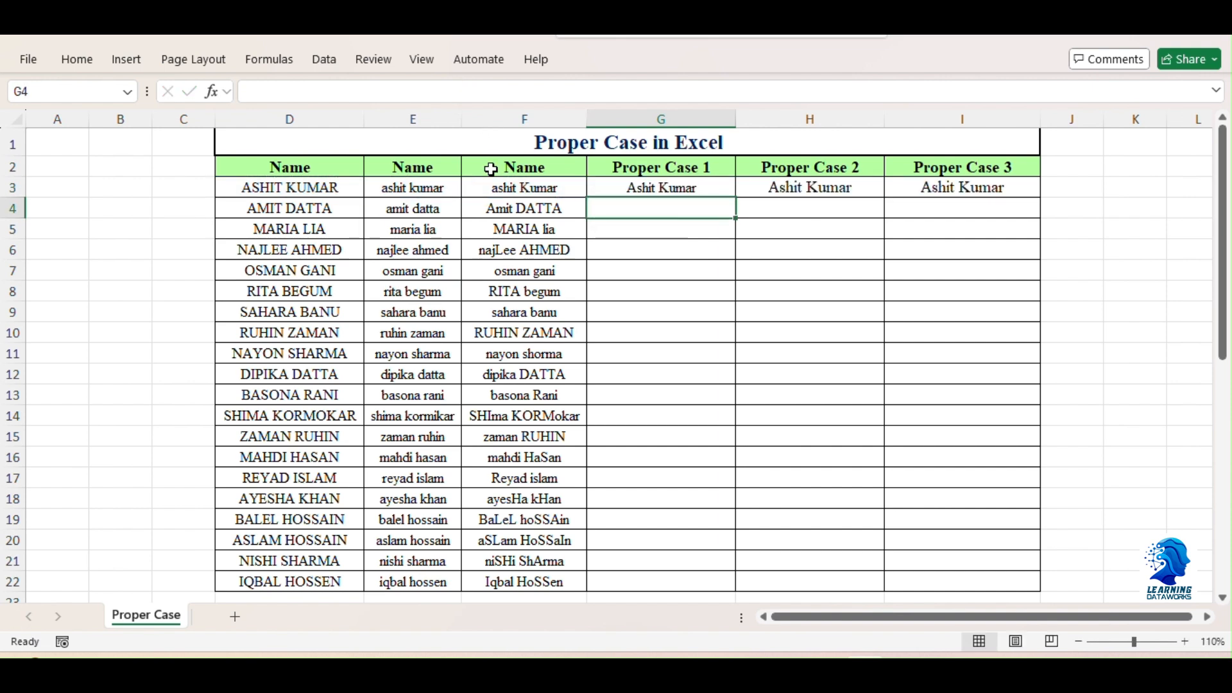
# Step: Fill the PROPER formula from G3:I3 down to row 22 across the three Proper Case columns and check several filled cells
pyautogui.click(683, 191)
pyautogui.moveTo(684, 191); pyautogui.dragTo(907, 201)
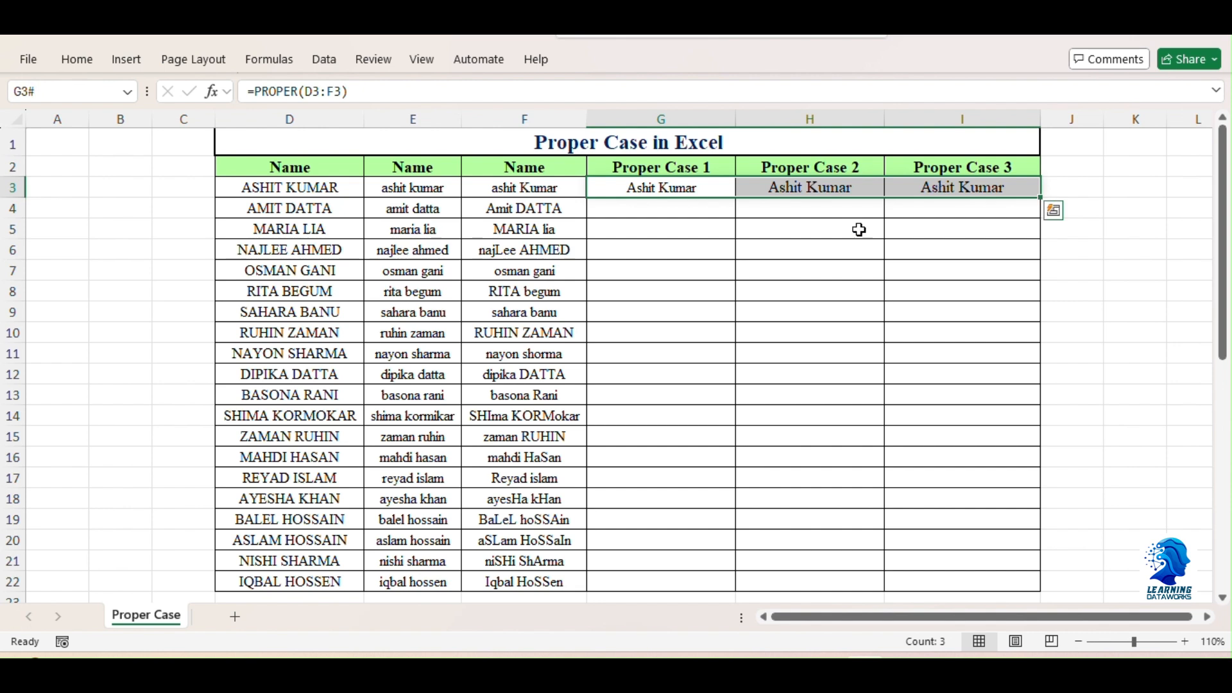
pyautogui.click(810, 250)
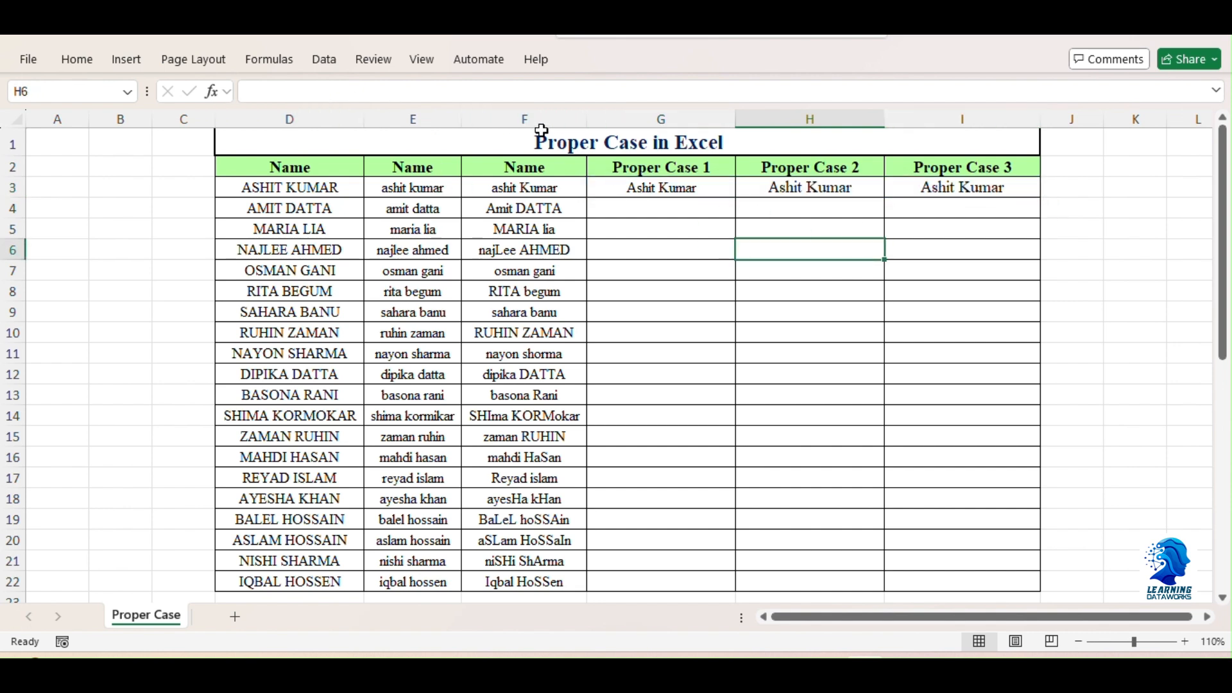
pyautogui.moveTo(659, 177); pyautogui.dragTo(915, 184)
pyautogui.moveTo(1042, 199); pyautogui.dragTo(1024, 597)
pyautogui.moveTo(796, 374); pyautogui.dragTo(791, 396)
pyautogui.click(665, 367)
pyautogui.click(818, 292)
pyautogui.click(933, 271)
pyautogui.click(971, 417)
pyautogui.click(784, 493)
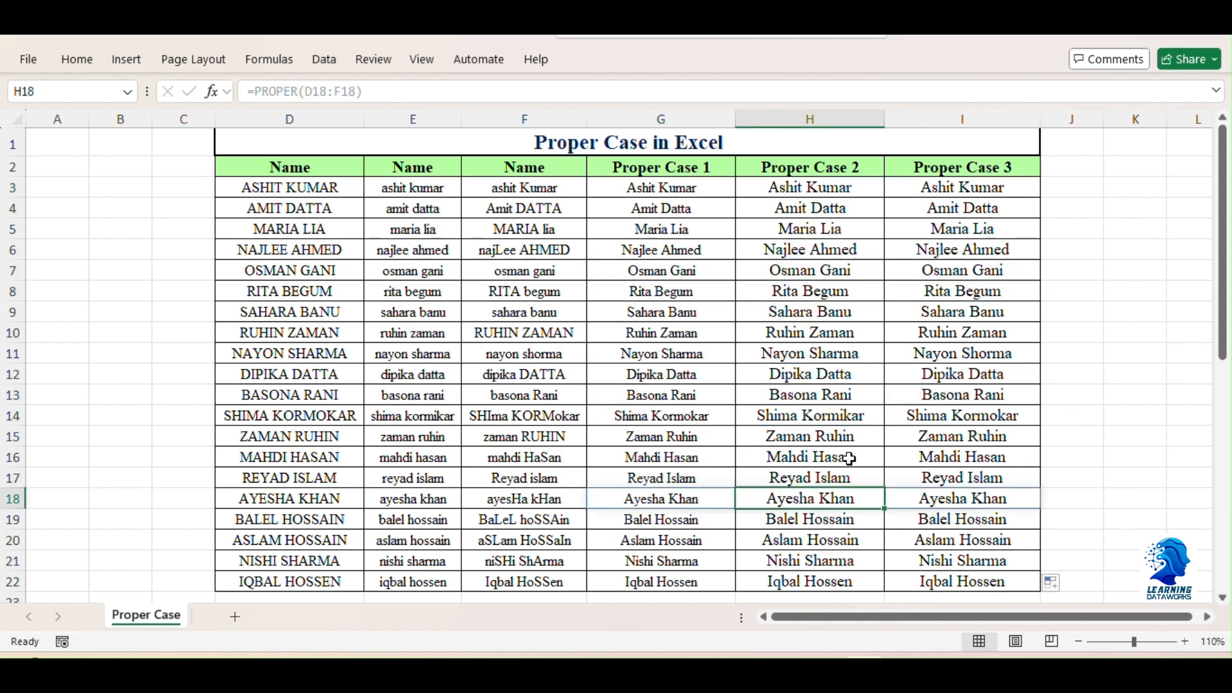
# Step: Replace the name in D7 with a different lowercase full name, compare it with G7, and undo the replacement
pyautogui.click(282, 290)
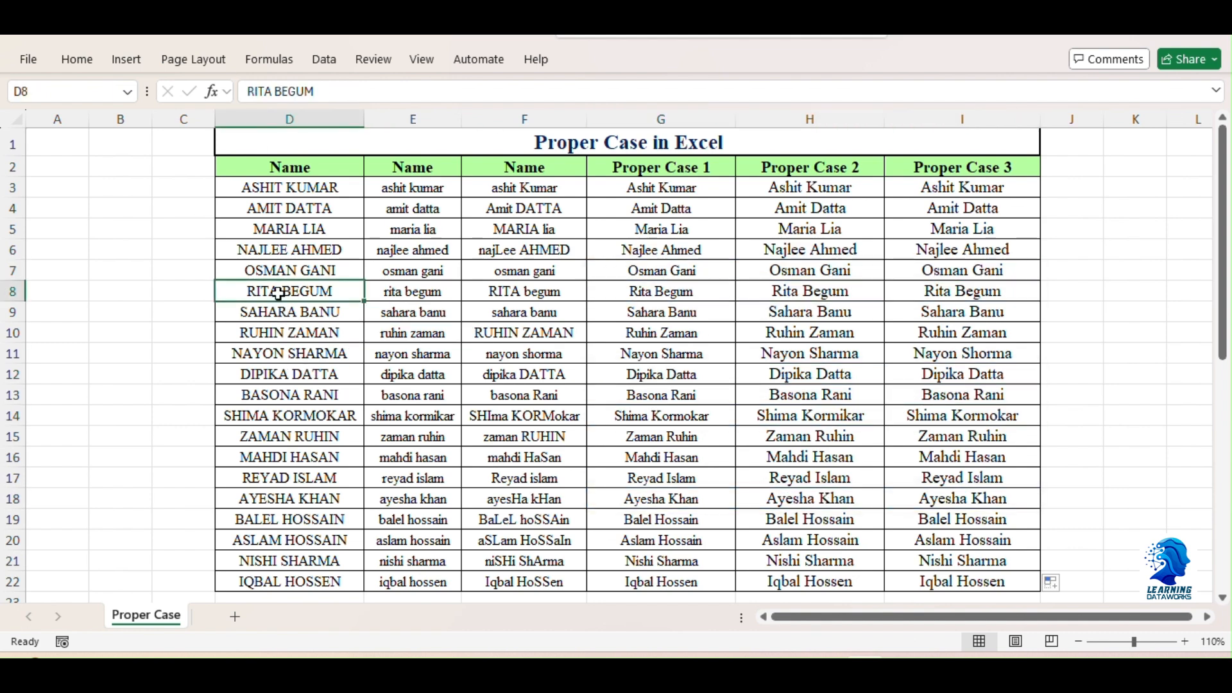
pyautogui.click(282, 270)
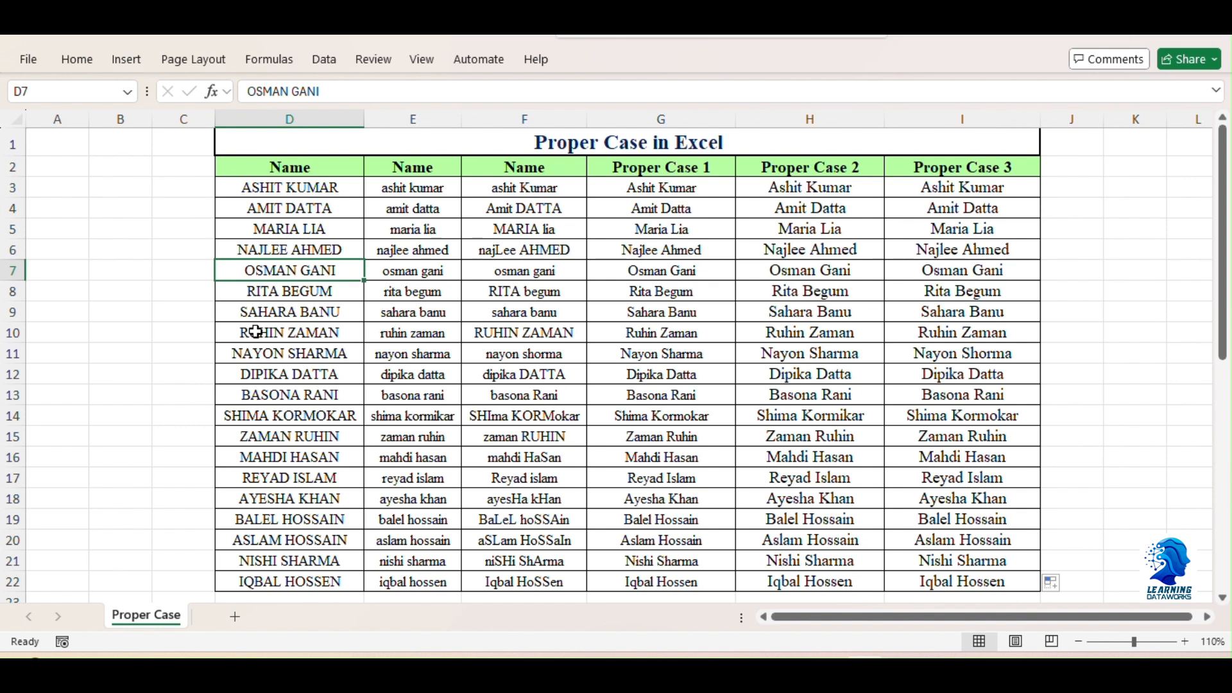
pyautogui.write('iqb')
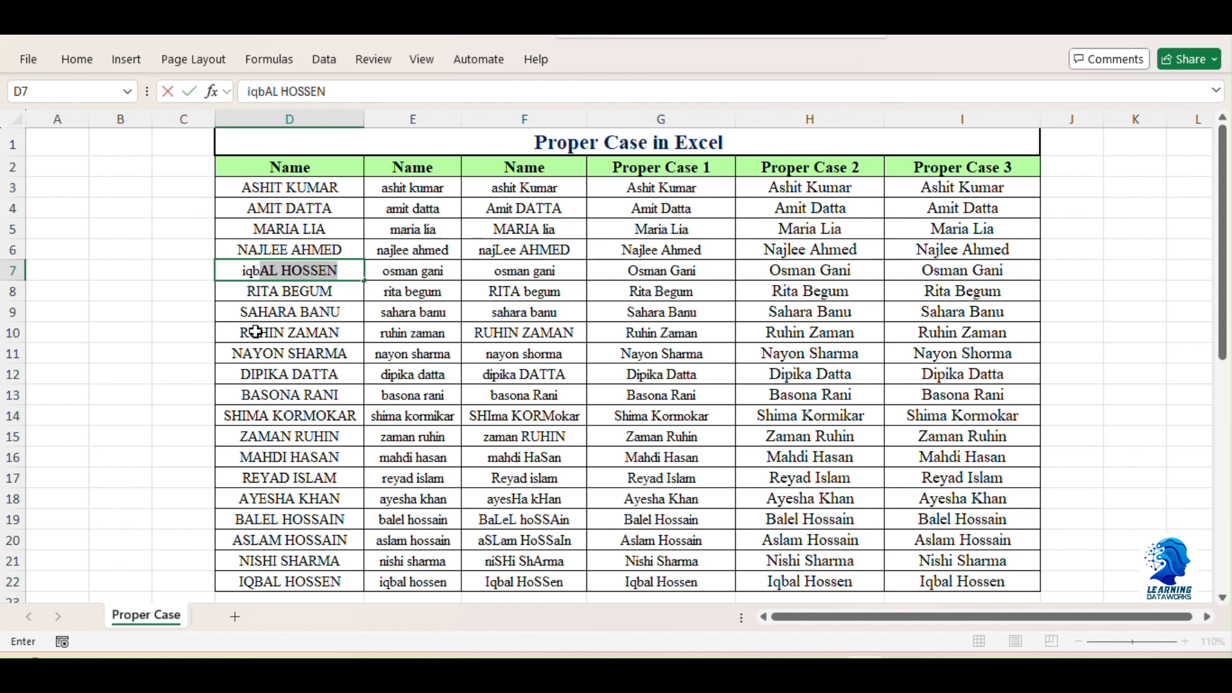
pyautogui.write('al islam')
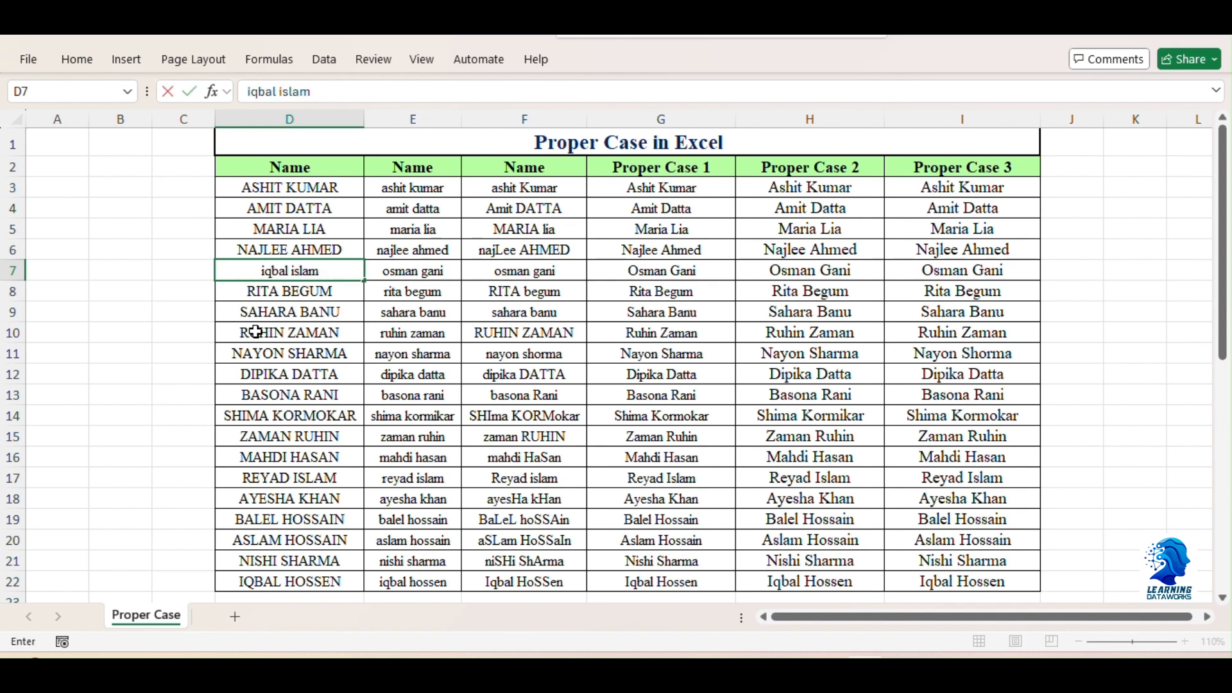
pyautogui.press('Return')
pyautogui.press('Up')
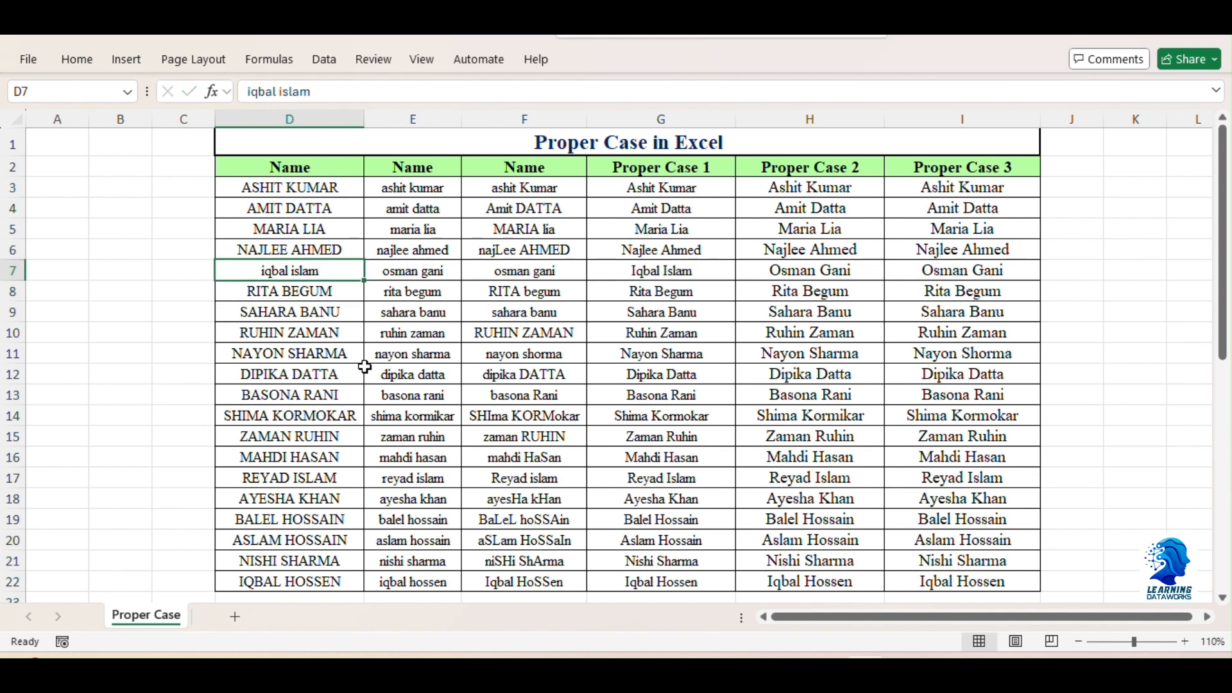
pyautogui.click(691, 270)
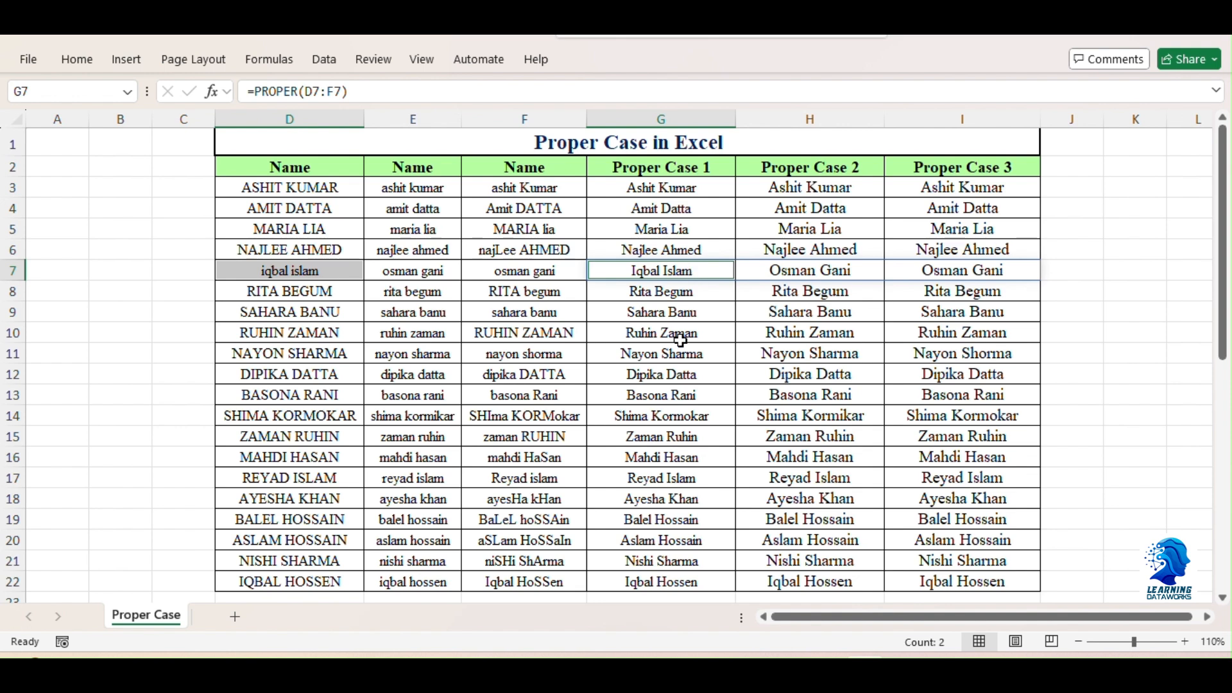
pyautogui.hotkey('ctrl', 'z')
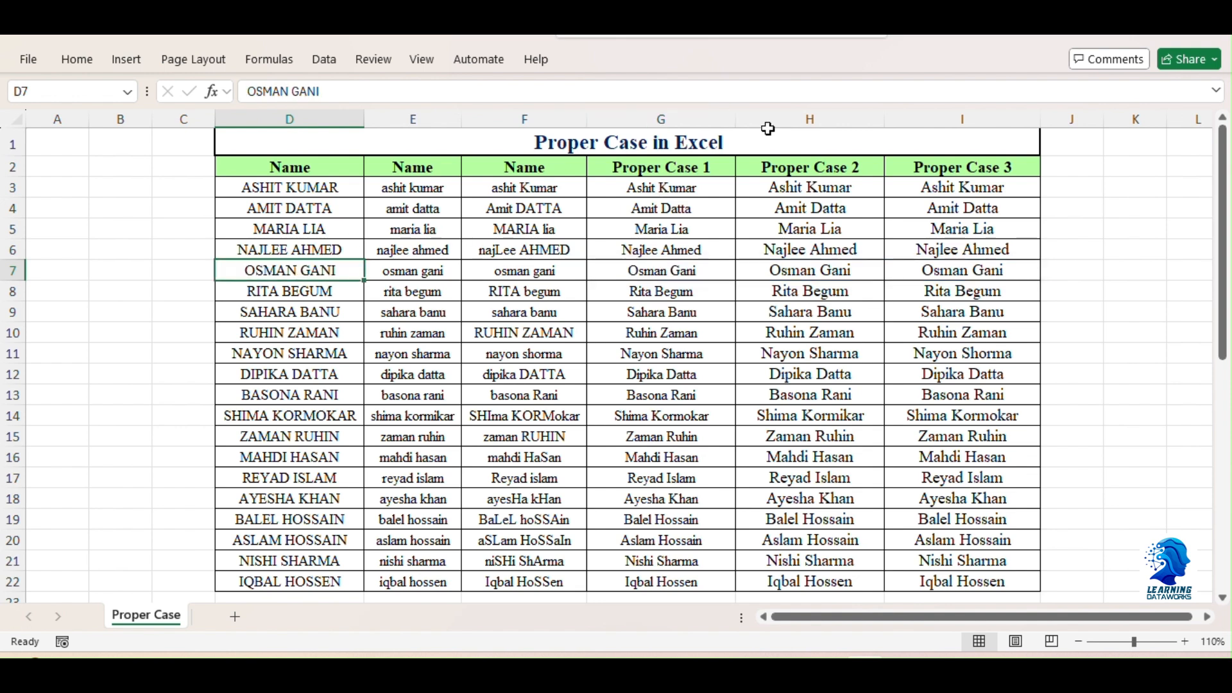
# Step: Clear the PROPER formula results from G3:I22
pyautogui.click(727, 393)
pyautogui.moveTo(678, 186); pyautogui.dragTo(930, 580)
pyautogui.click(898, 493)
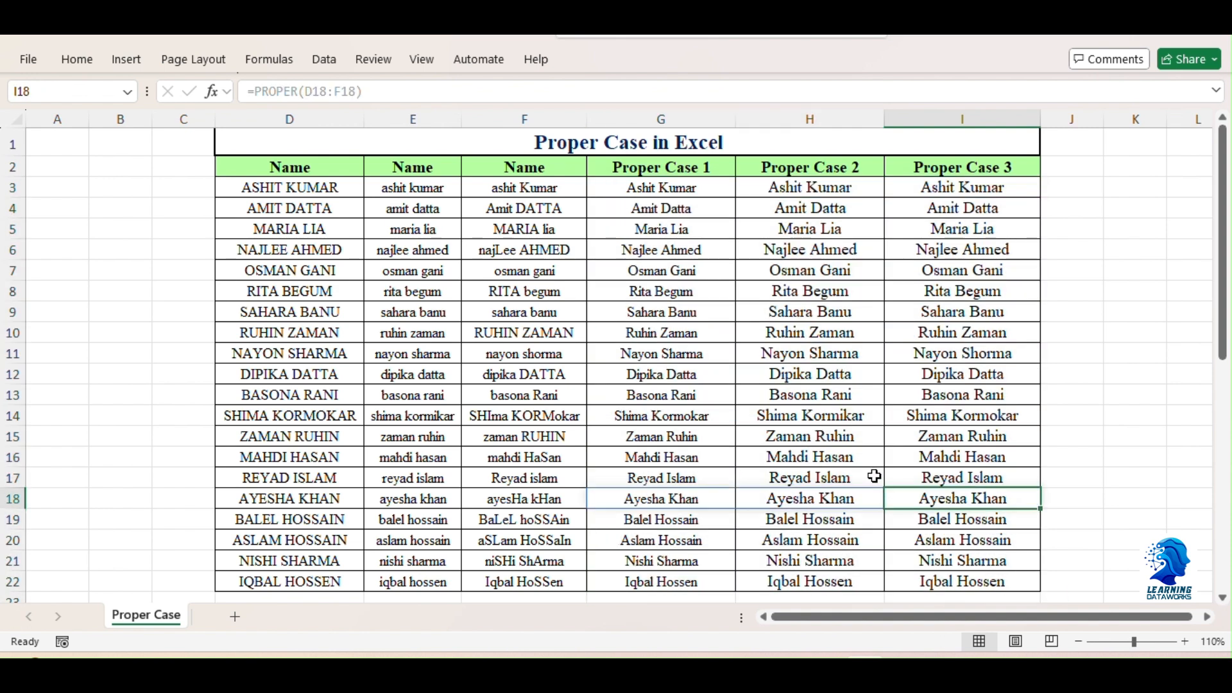
pyautogui.moveTo(653, 182); pyautogui.dragTo(935, 573)
pyautogui.press('Delete')
pyautogui.click(803, 417)
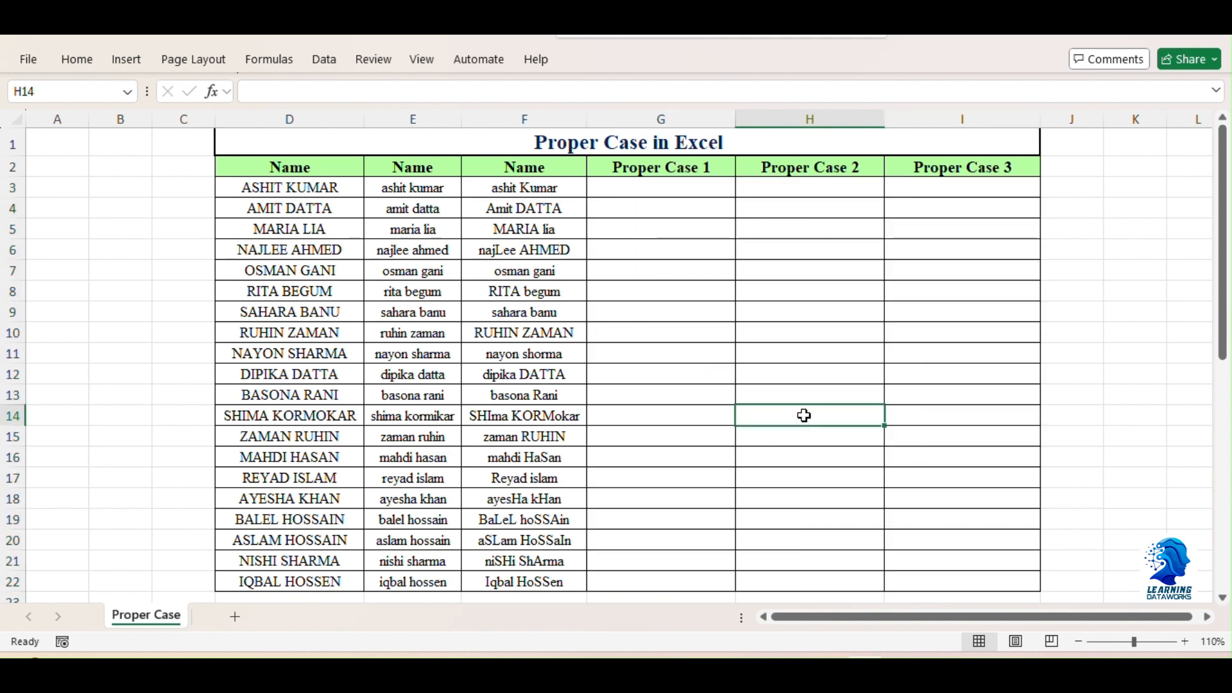
# Step: Enter the first row's full name in G3 as plain text in proper case, as the example for Flash Fill
pyautogui.click(644, 189)
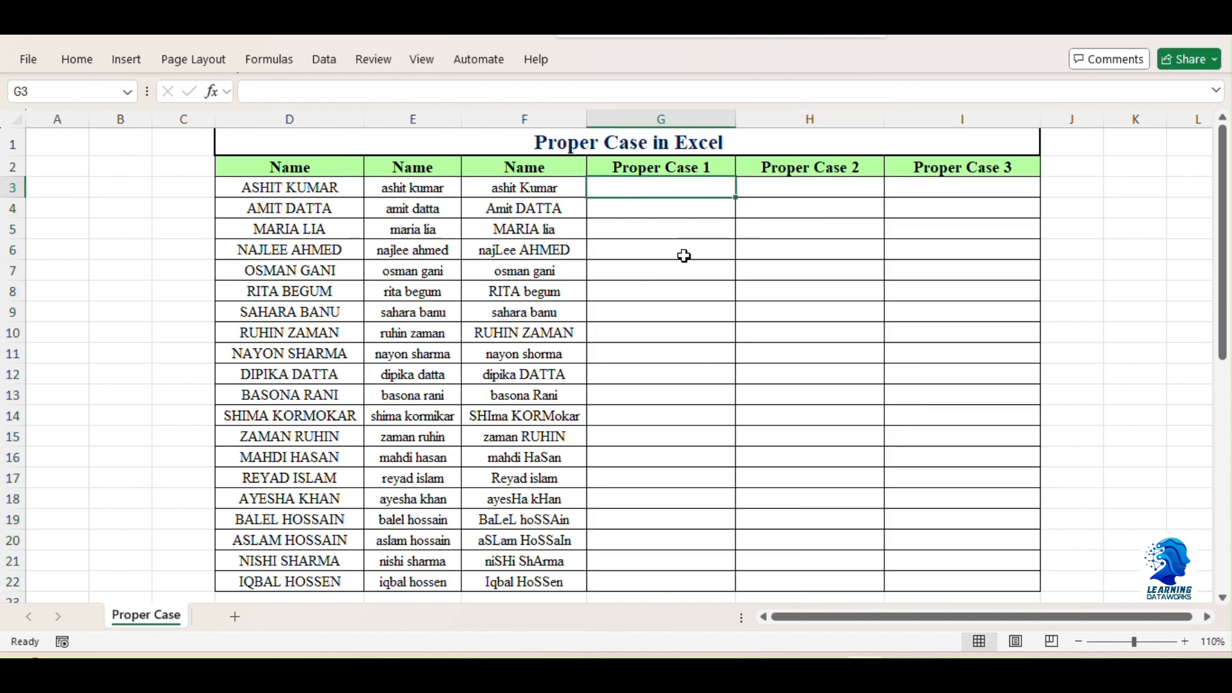
pyautogui.write('Ashit')
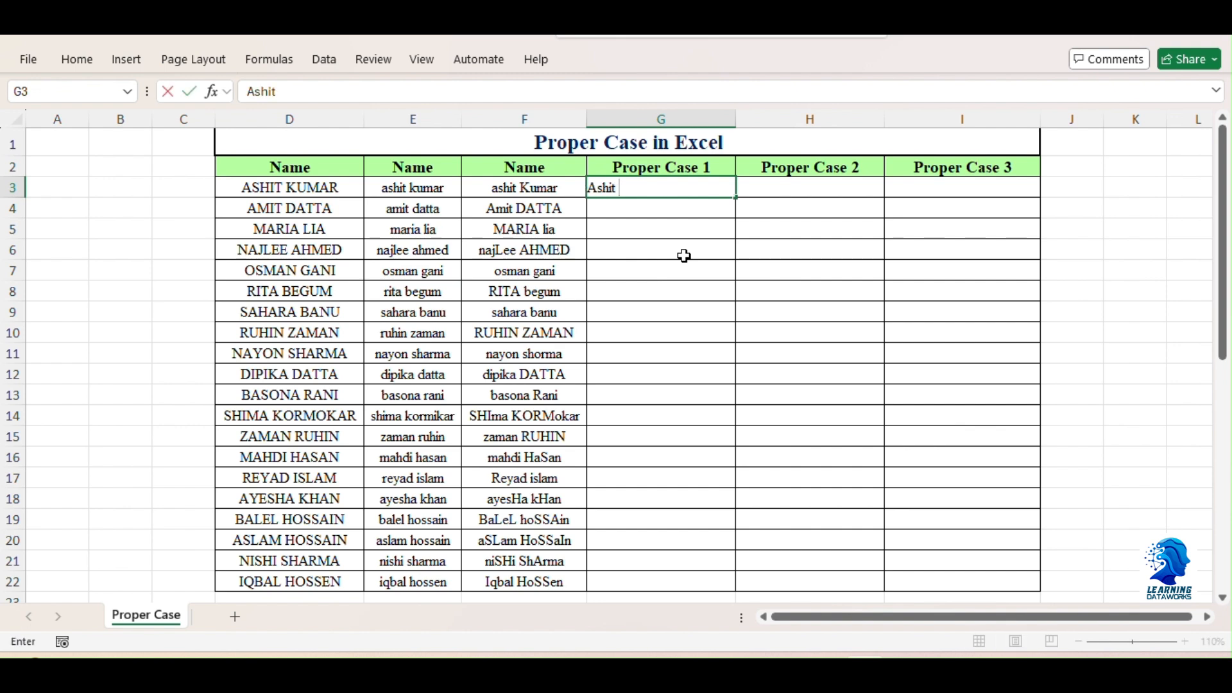
pyautogui.write(' Kumar')
pyautogui.hotkey('ctrl', 'Return')
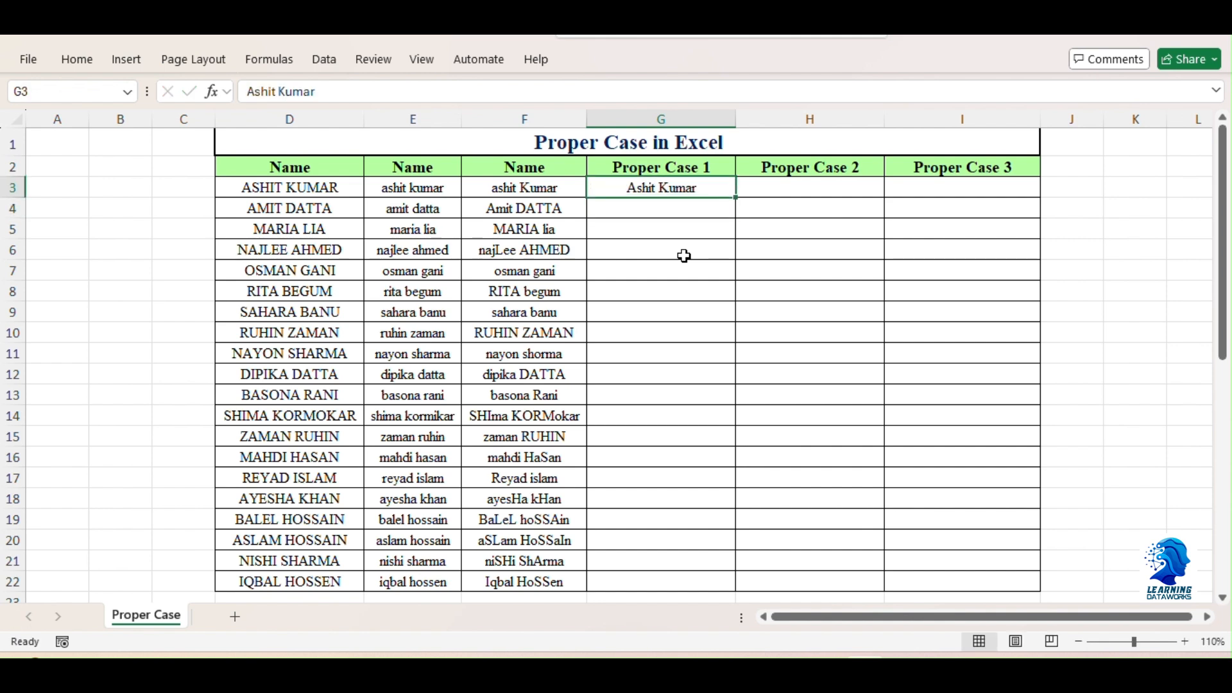
# Step: Flash Fill G4:G22 under Proper Case 1 from the example in G3 and review the filled range
pyautogui.press('Down')
pyautogui.hotkey('ctrl', 'e')
pyautogui.press('Down')
pyautogui.press('Down')
pyautogui.press('Up')
pyautogui.press('Up')
pyautogui.hotkey('ctrl', 'shift', 'Down')
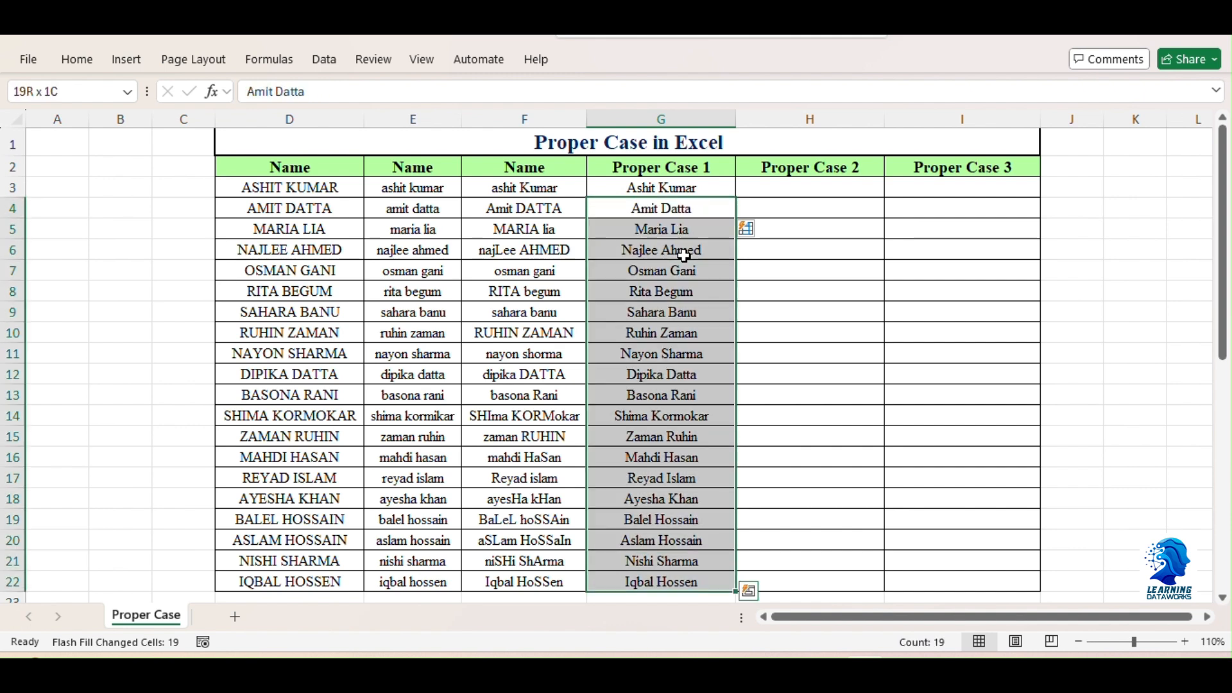
pyautogui.press('Up')
pyautogui.press('Down')
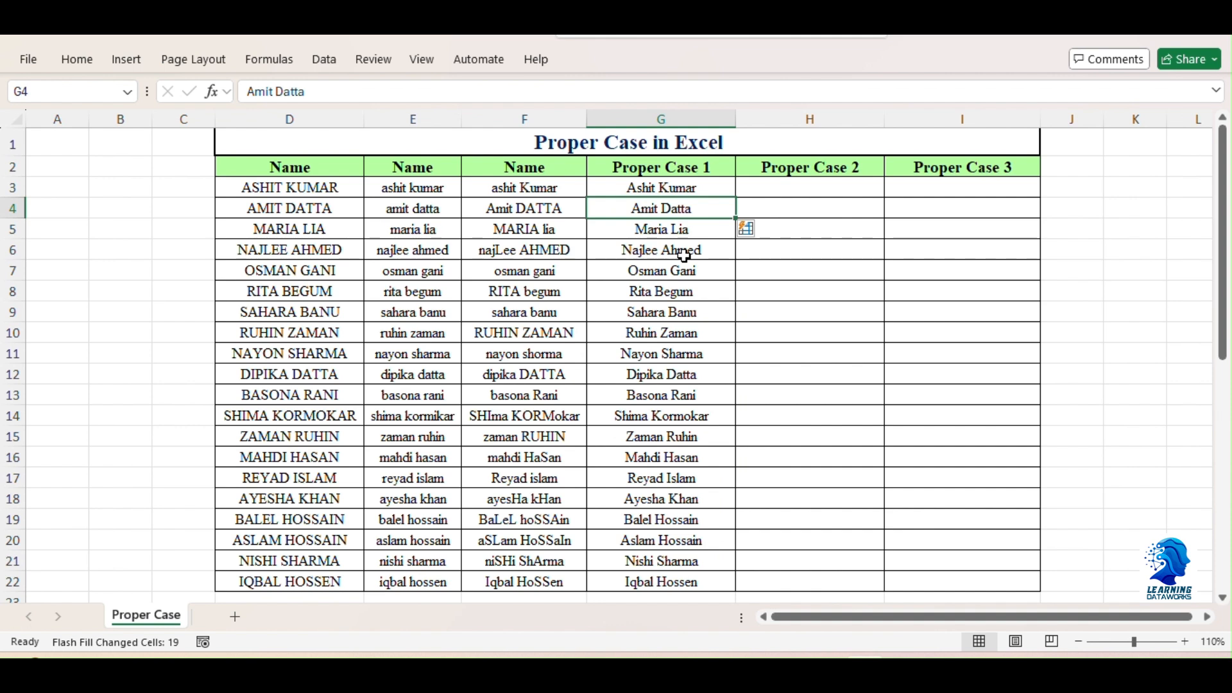
# Step: Replace the names in D3, E3 and F3 with one different first name and compare them with the Flash Fill example in G3
pyautogui.press('Left')
pyautogui.press('Up')
pyautogui.press('Left')
pyautogui.press('Left')
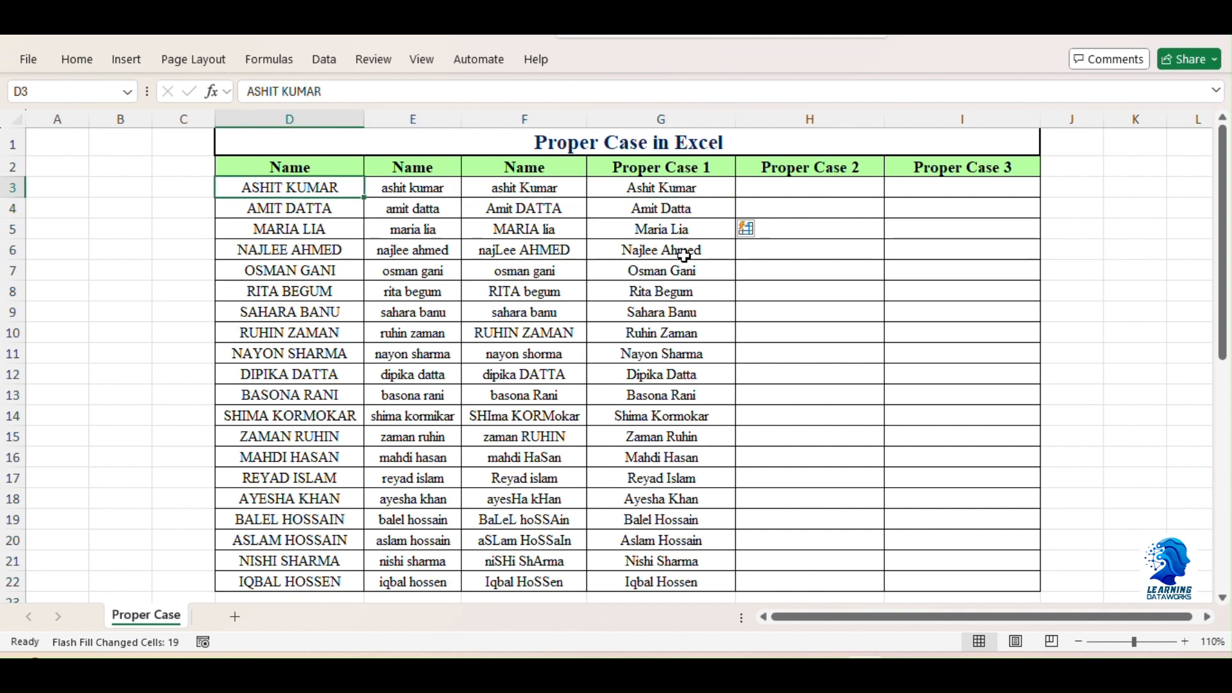
pyautogui.write('Rahul')
pyautogui.press('Return')
pyautogui.press('Up')
pyautogui.press('Right')
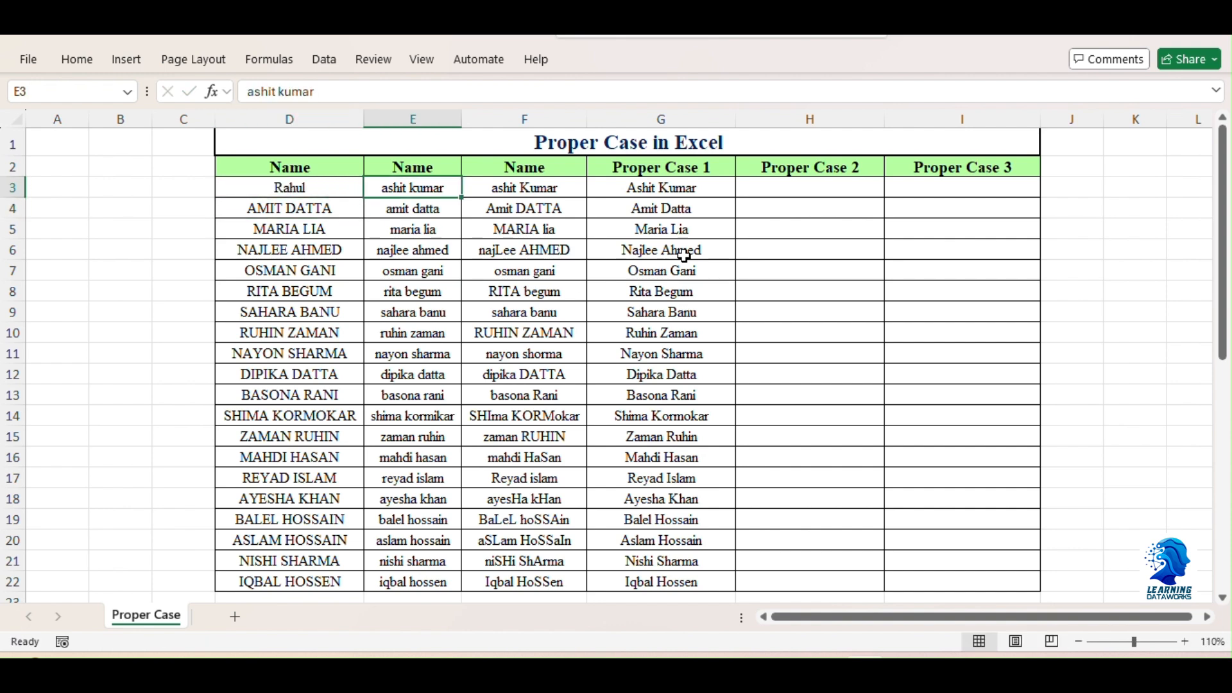
pyautogui.write('Ra')
pyautogui.press('Return')
pyautogui.press('Up')
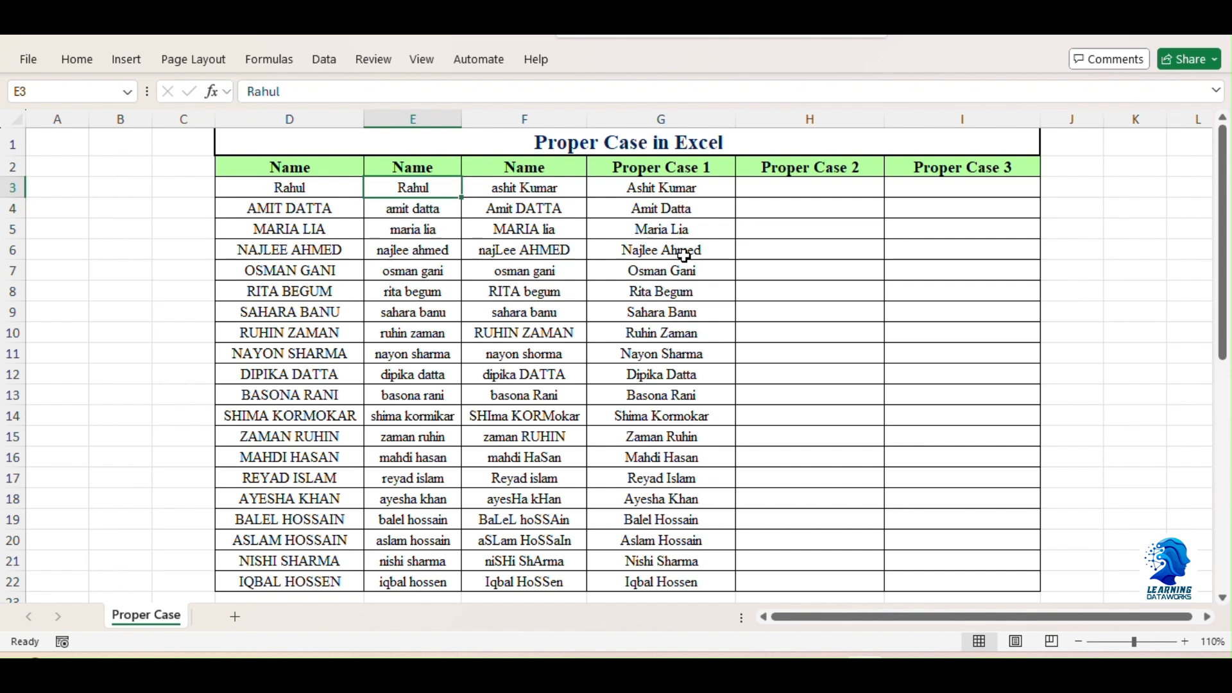
pyautogui.press('Right')
pyautogui.write('Rahul')
pyautogui.press('Return')
pyautogui.press('Up')
pyautogui.press('Right')
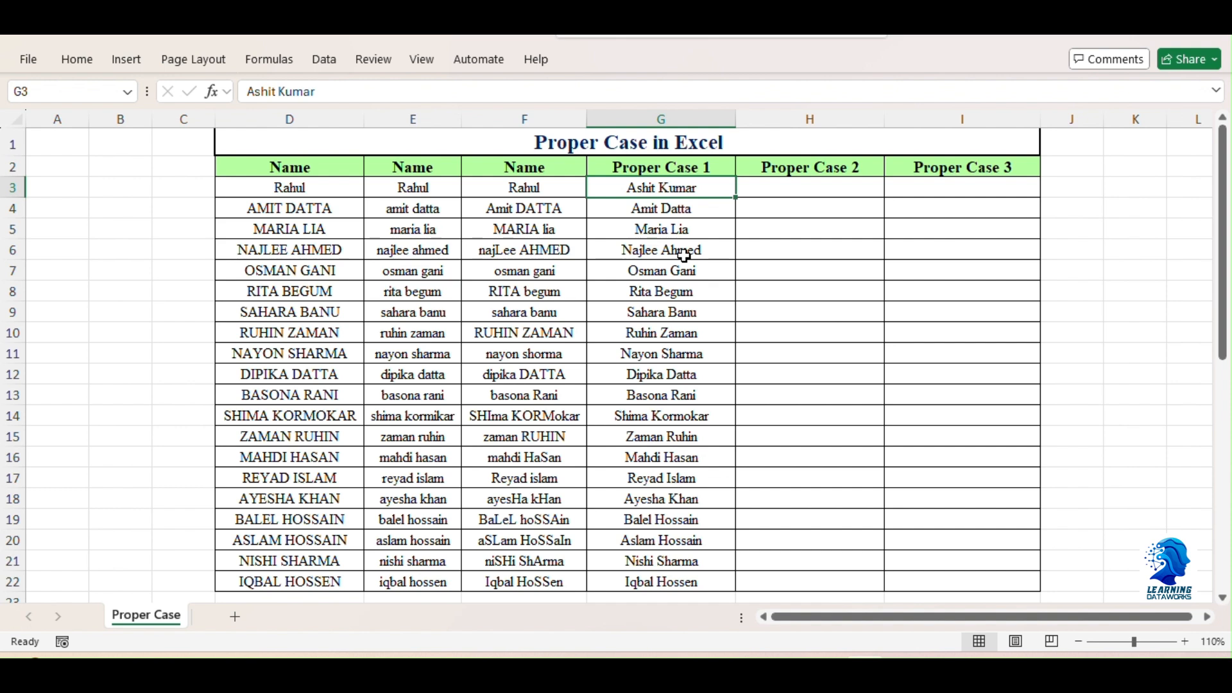
# Step: Undo the three name replacements in D3:F3 and return to G3
pyautogui.hotkey('ctrl', 'z')
pyautogui.hotkey('ctrl', 'z')
pyautogui.hotkey('ctrl', 'z')
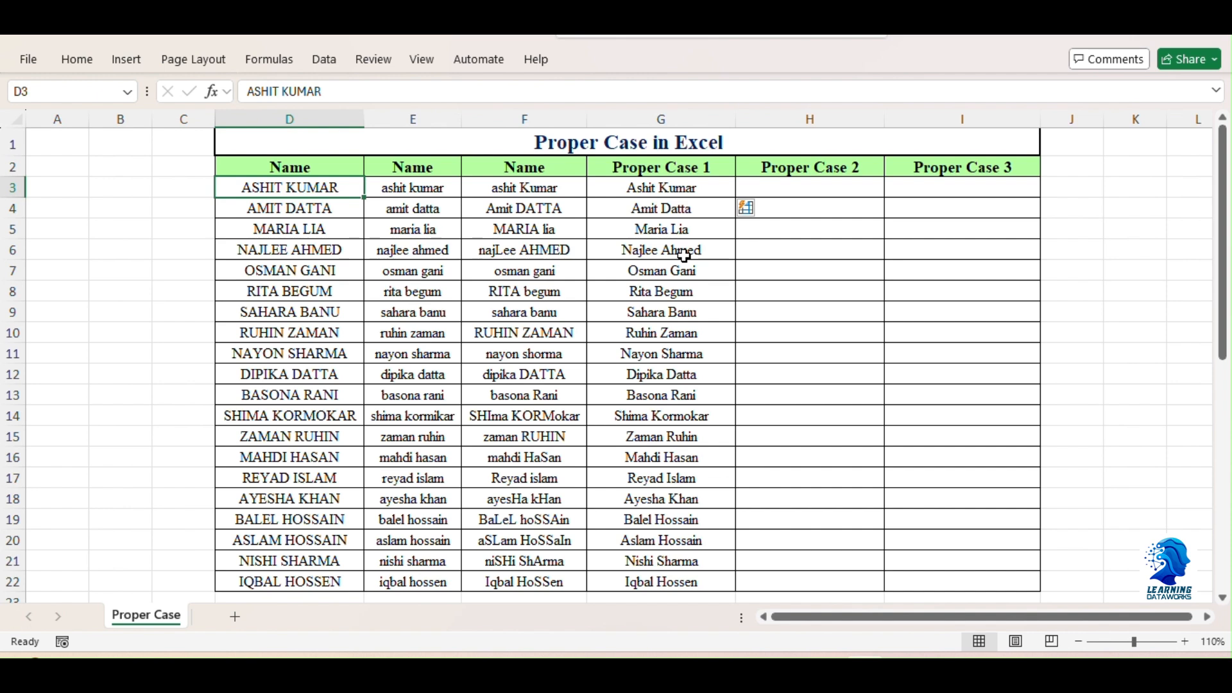
pyautogui.press('Right')
pyautogui.press('Right')
pyautogui.press('Right')
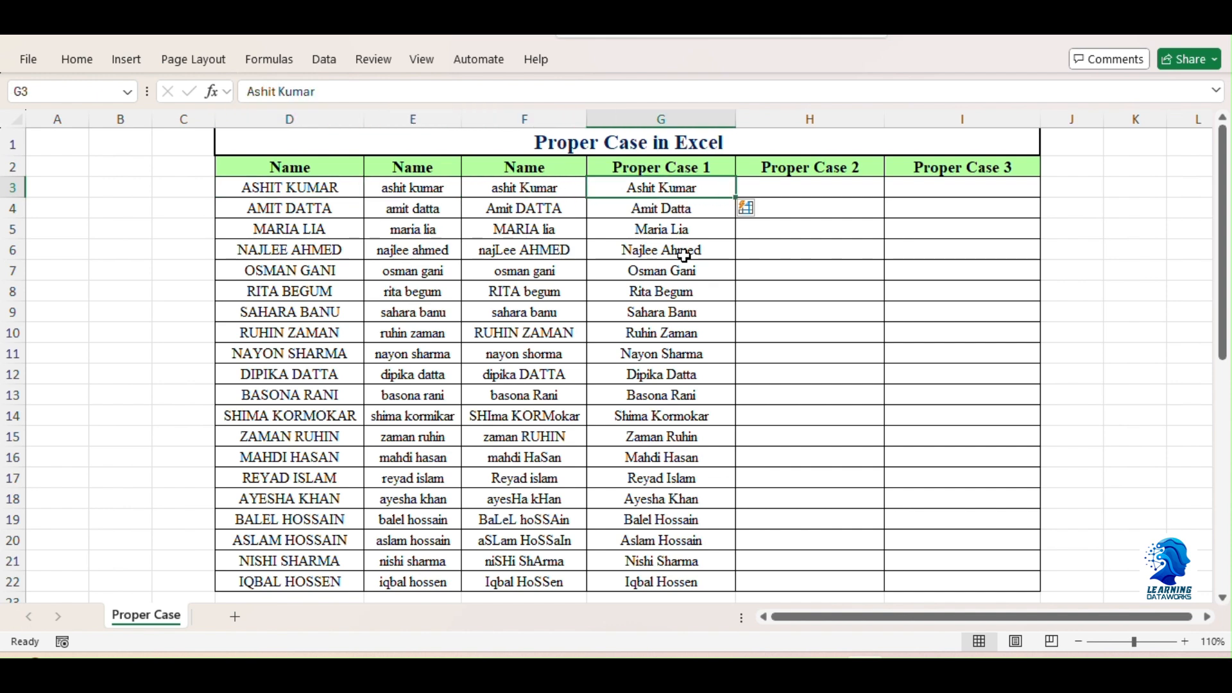